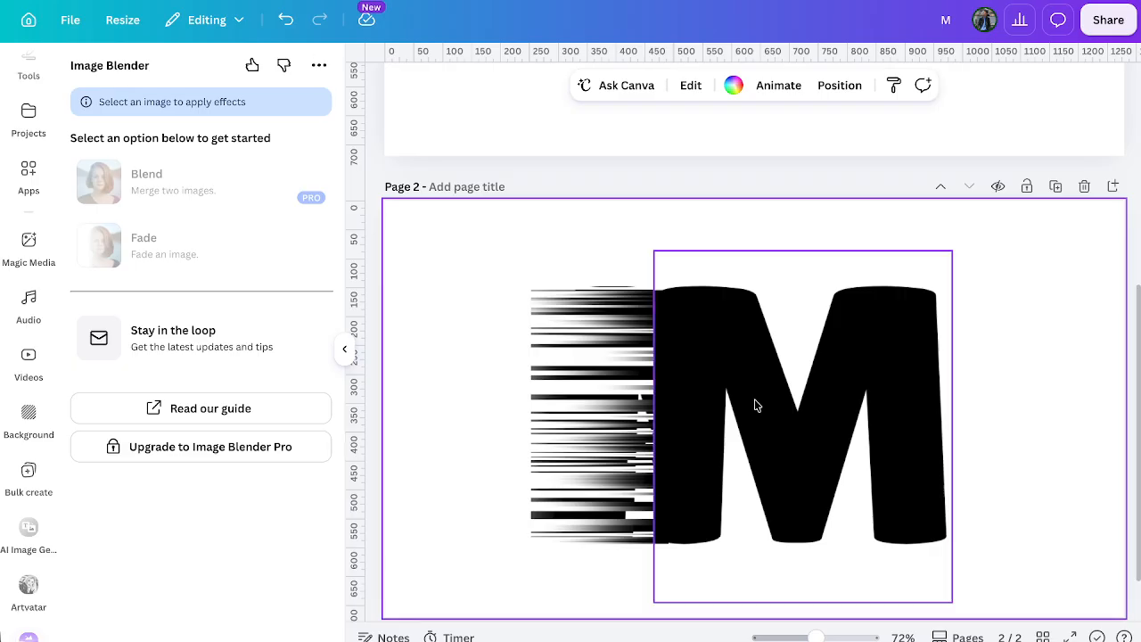
- Delete the M image on page 2, then remove page 2 along with its speed-line graphic
{"action": "left_click", "coordinate": [814, 400]}
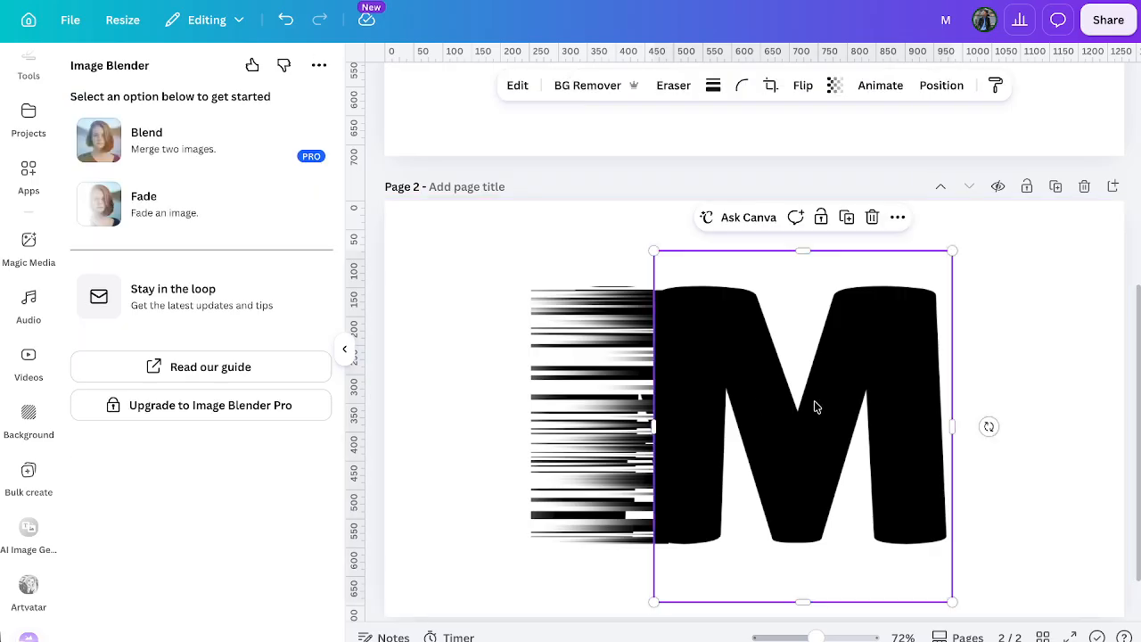
{"action": "left_click", "coordinate": [873, 218]}
{"action": "left_click", "coordinate": [624, 337]}
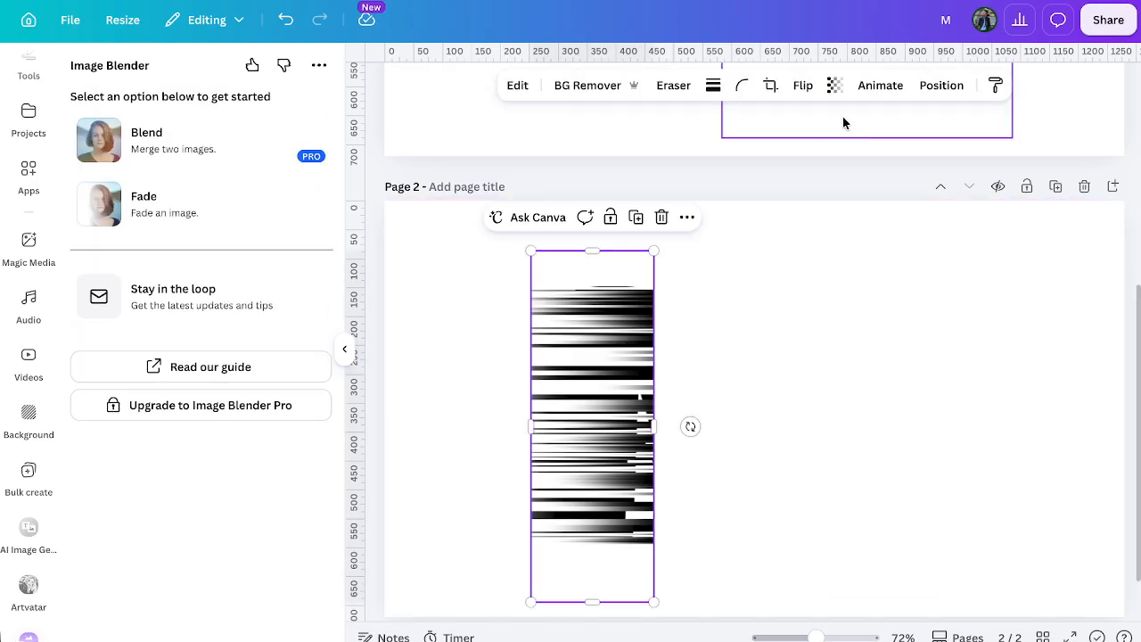
{"action": "left_click", "coordinate": [1084, 186]}
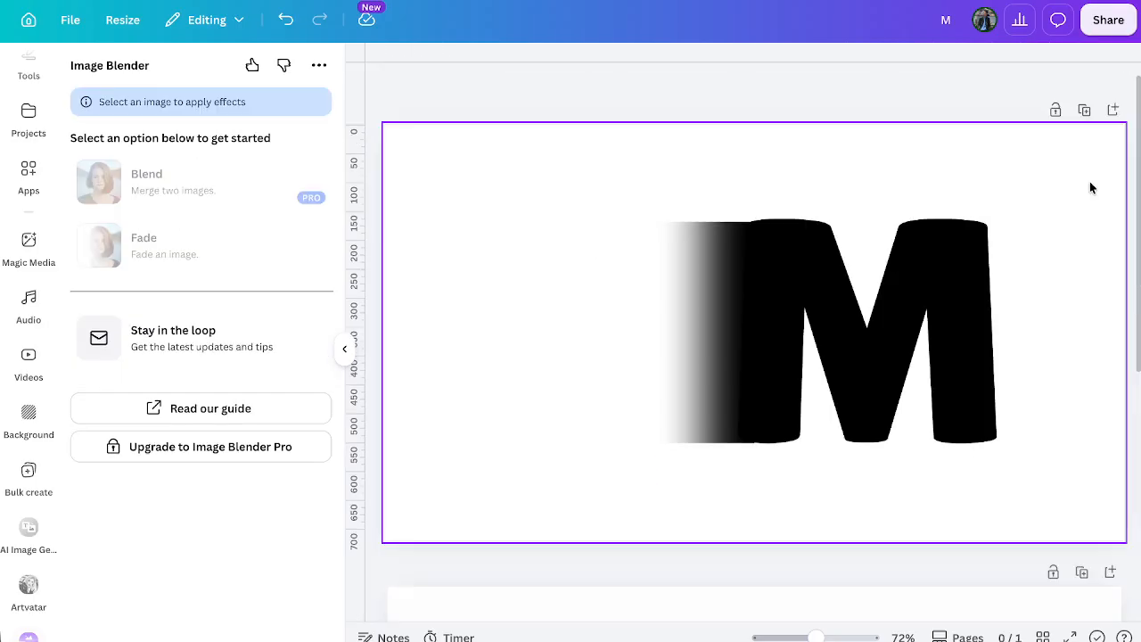
- Clear the remaining page by deleting the black M and the gradient fade behind it
{"action": "left_click", "coordinate": [767, 354]}
{"action": "left_click", "coordinate": [949, 122]}
{"action": "left_click", "coordinate": [748, 281]}
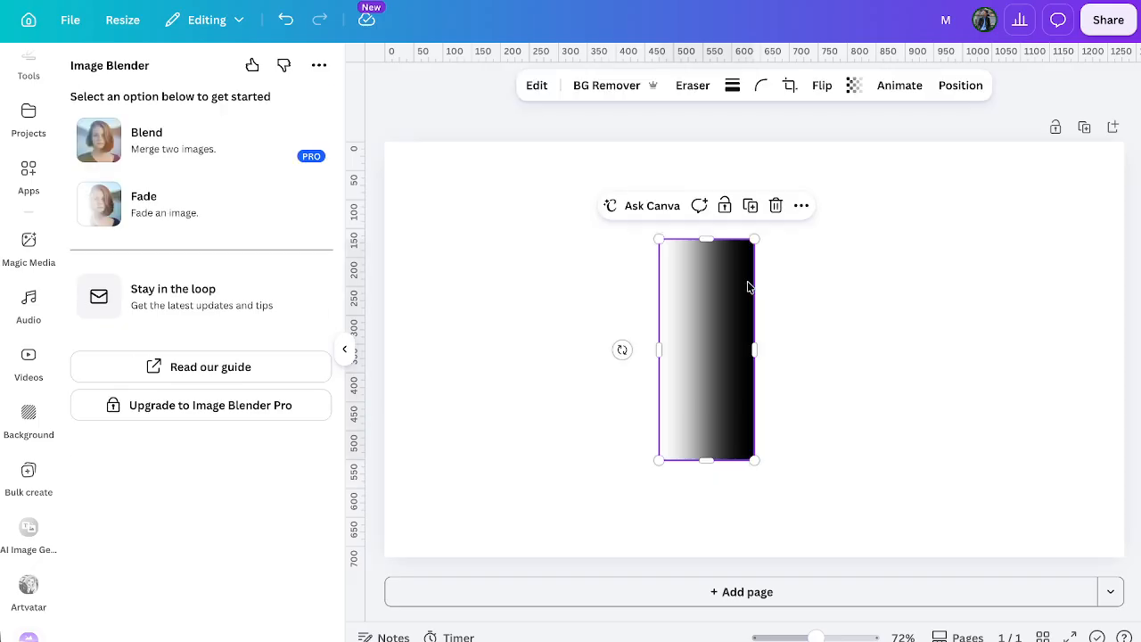
{"action": "left_click", "coordinate": [775, 204]}
- Add a heading to the blank page and replace its text with CANVA
{"action": "scroll", "coordinate": [25, 156], "scroll_direction": "up", "scroll_amount": 4}
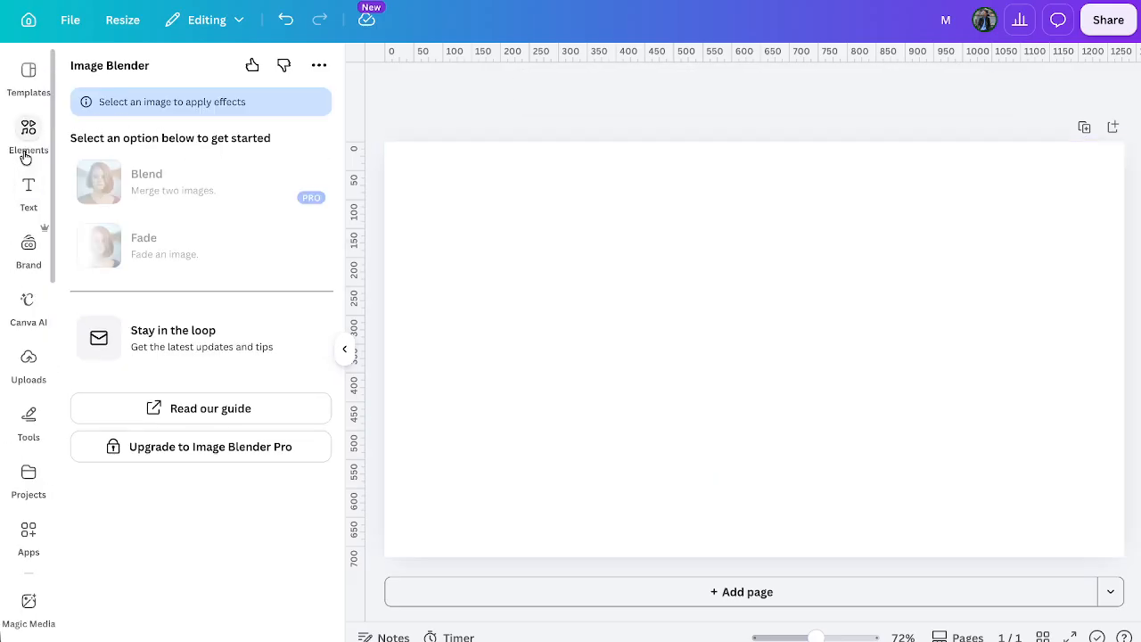
{"action": "left_click", "coordinate": [28, 76]}
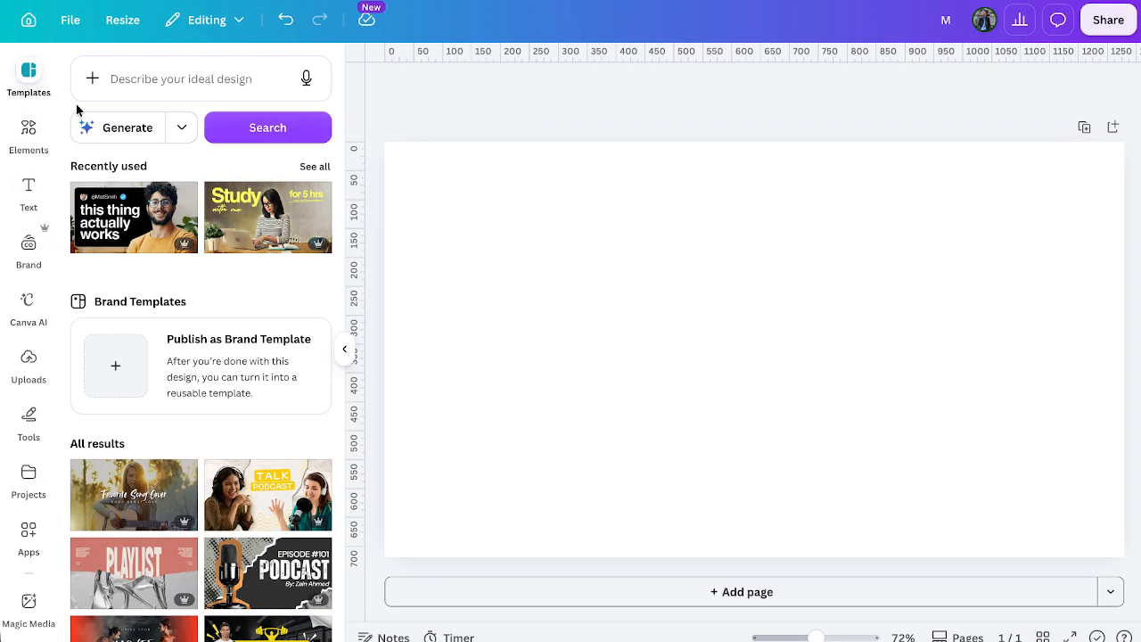
{"action": "left_click", "coordinate": [36, 194]}
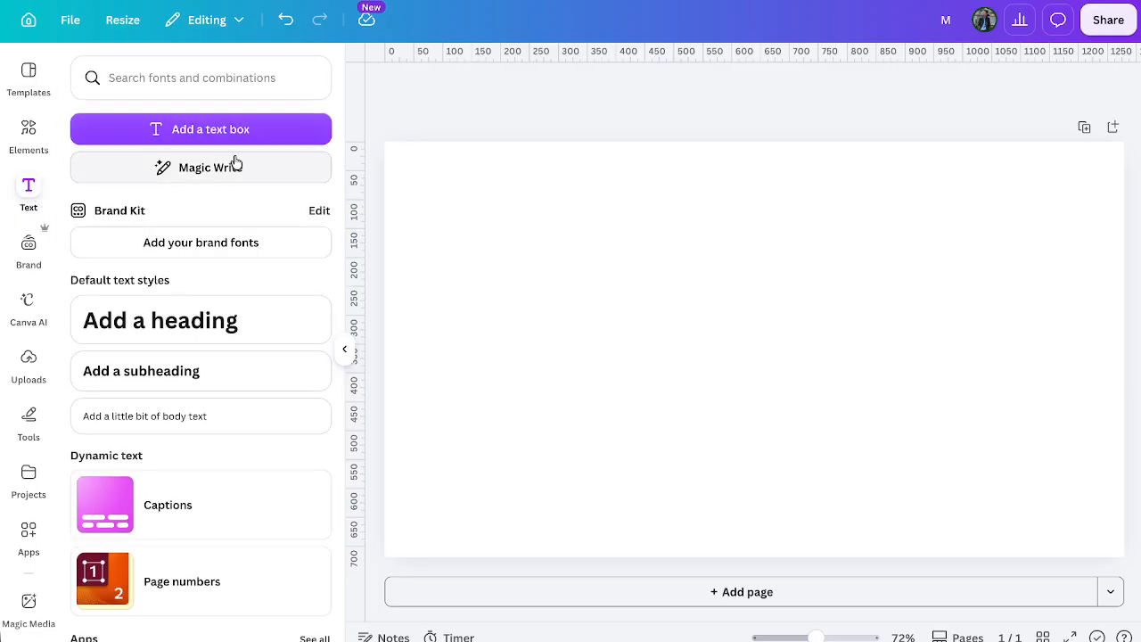
{"action": "left_click", "coordinate": [225, 320]}
{"action": "key", "text": "BackSpace"}
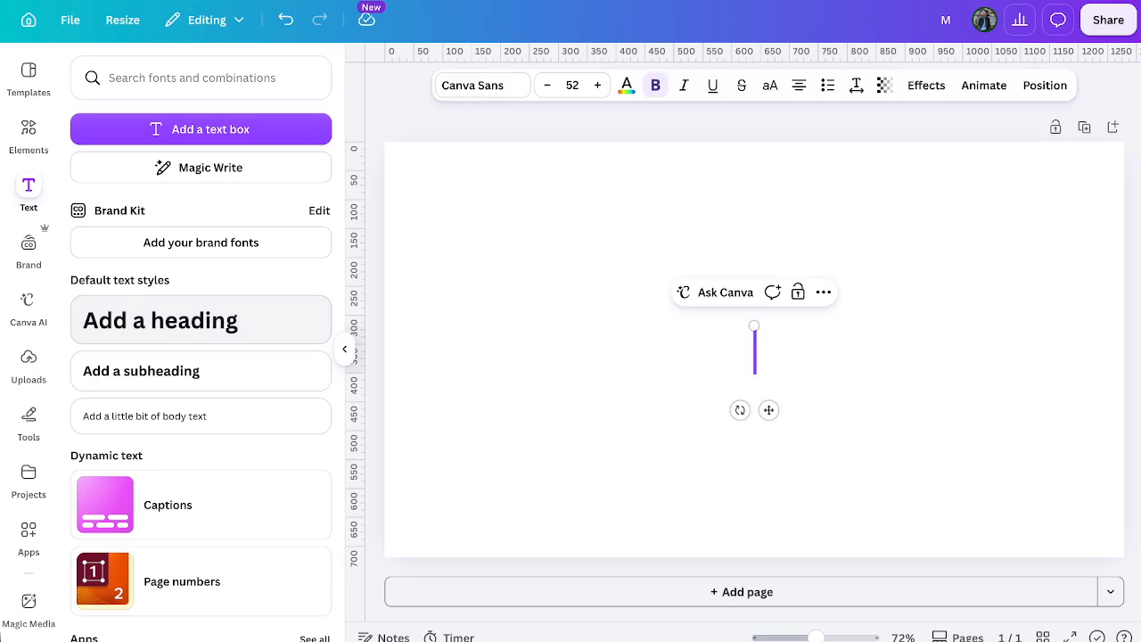
{"action": "type", "text": "CANVA"}
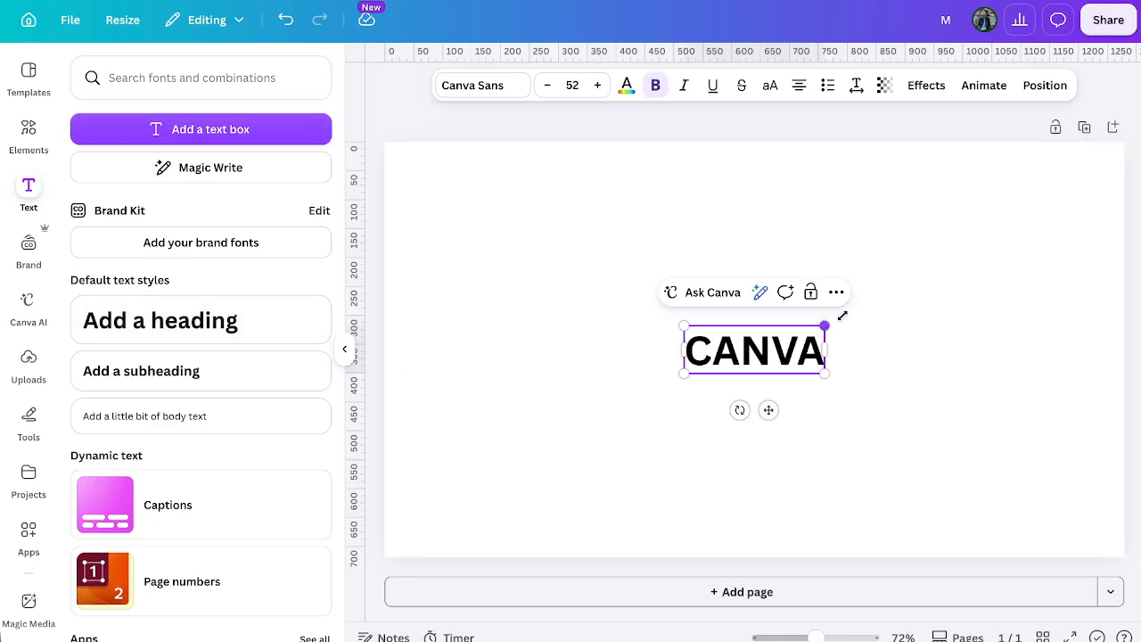
- Enlarge the CANVA heading to font size 192 and center it horizontally on the page
{"action": "left_click_drag", "start_coordinate": [842, 315], "coordinate": [982, 260]}
{"action": "left_click", "coordinate": [1042, 87]}
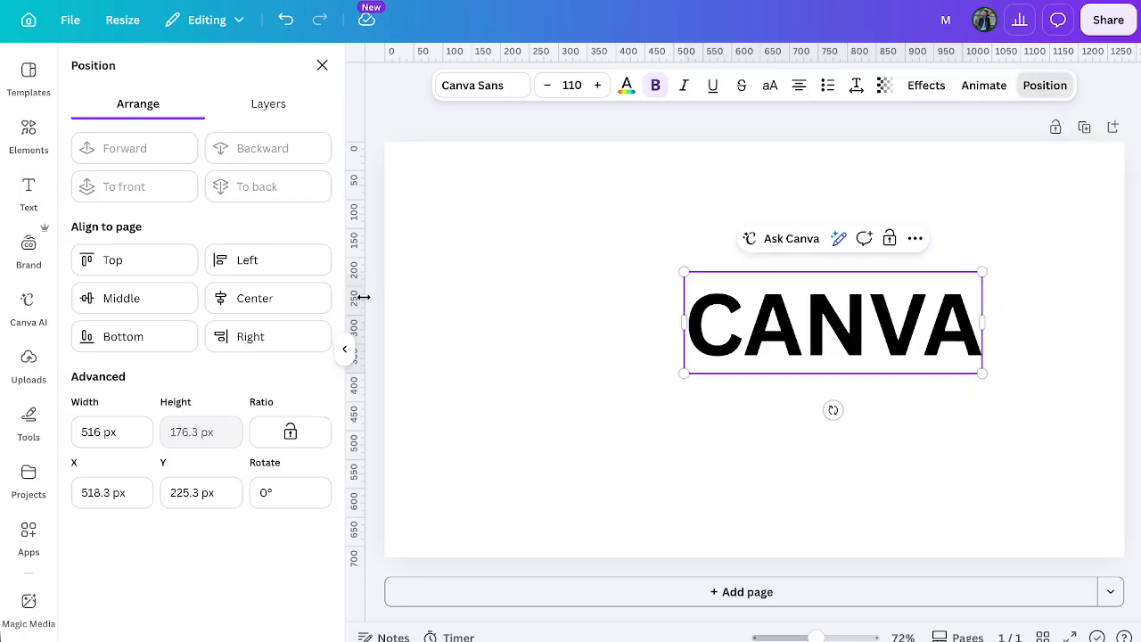
{"action": "left_click", "coordinate": [143, 299]}
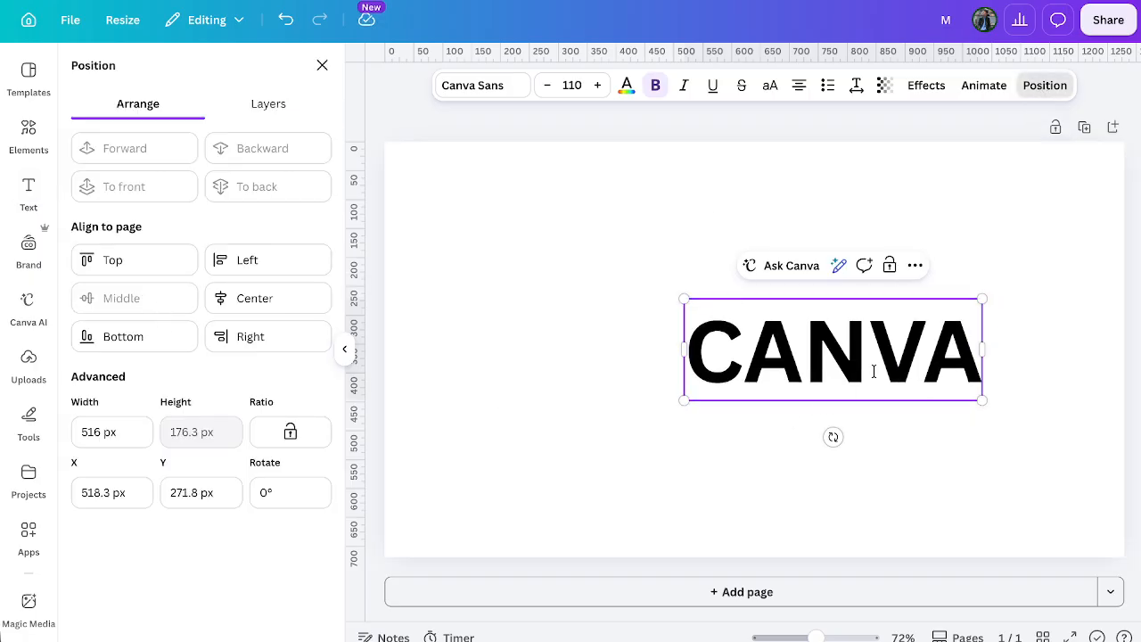
{"action": "left_click", "coordinate": [249, 298]}
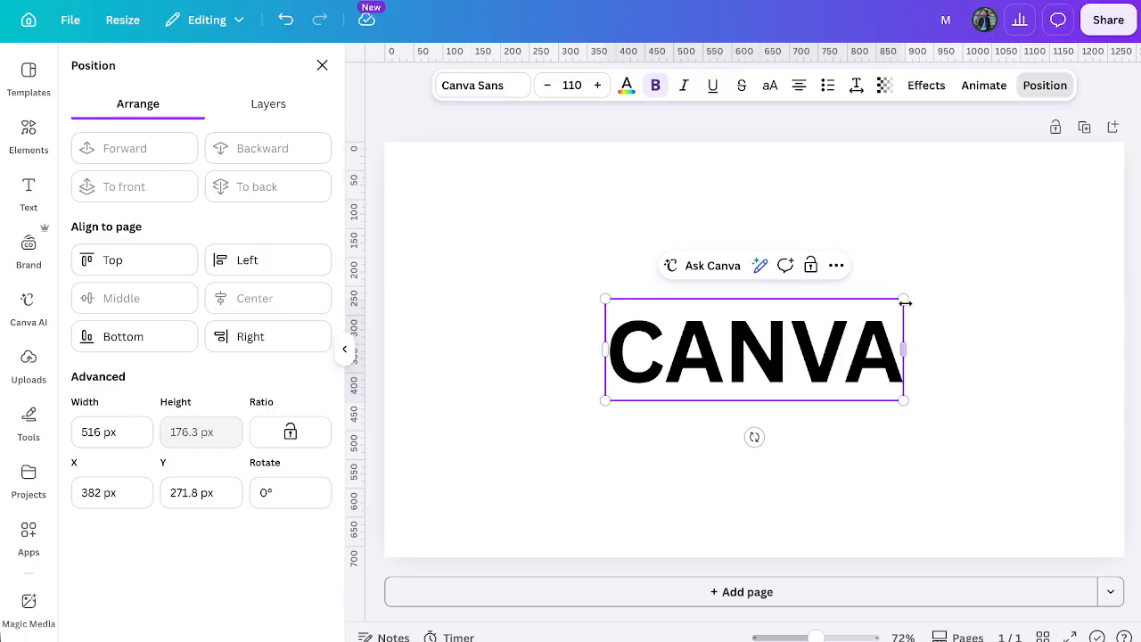
{"action": "left_click_drag", "start_coordinate": [903, 300], "coordinate": [1004, 214]}
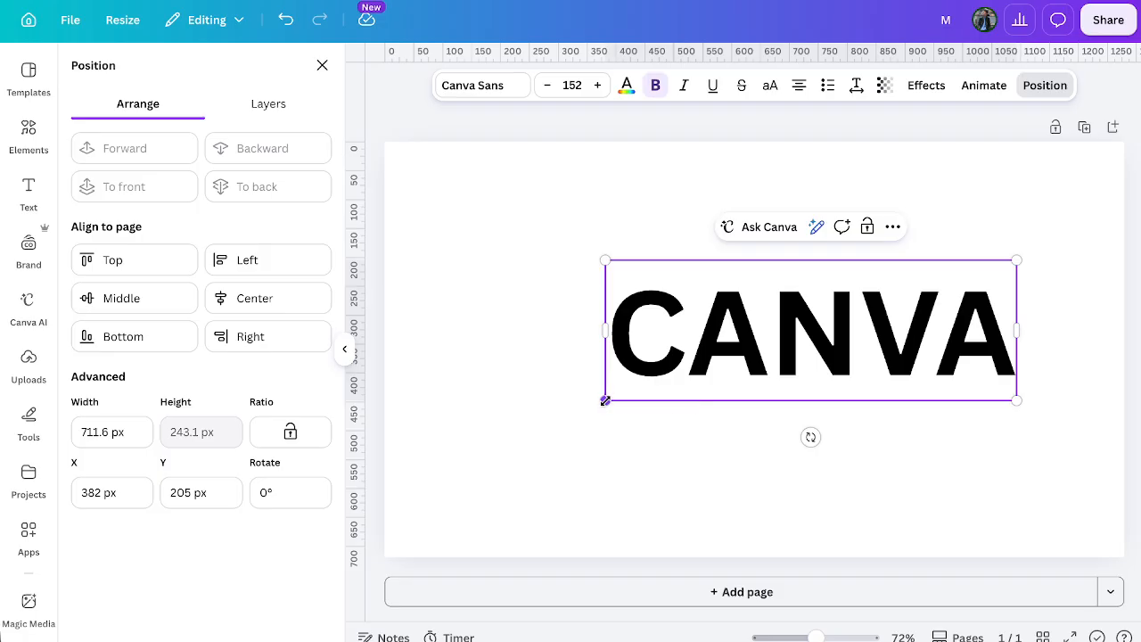
{"action": "left_click_drag", "start_coordinate": [605, 400], "coordinate": [497, 437]}
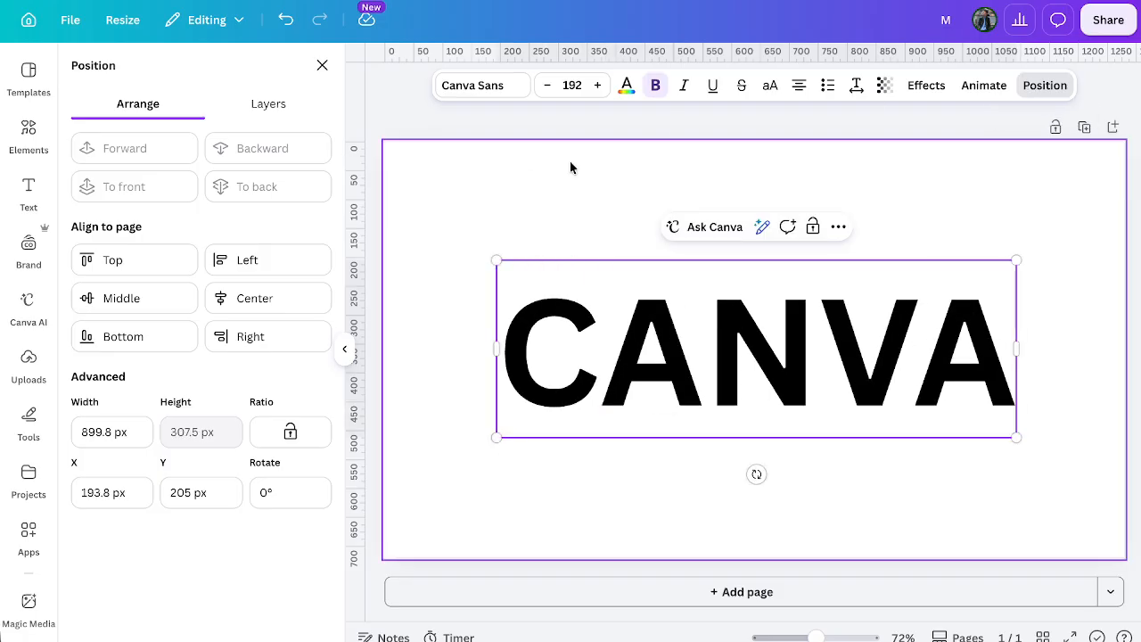
{"action": "left_click", "coordinate": [305, 303]}
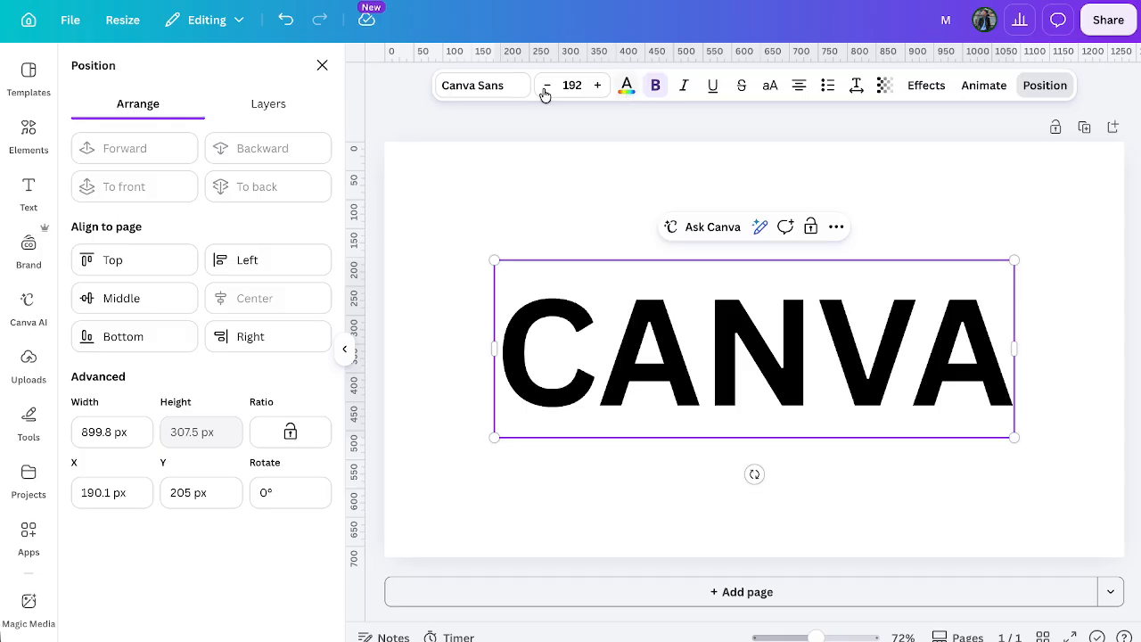
- Set the CANVA text in the Lilita One font and enlarge it to size 270 so it nearly spans the page
{"action": "left_click", "coordinate": [497, 85]}
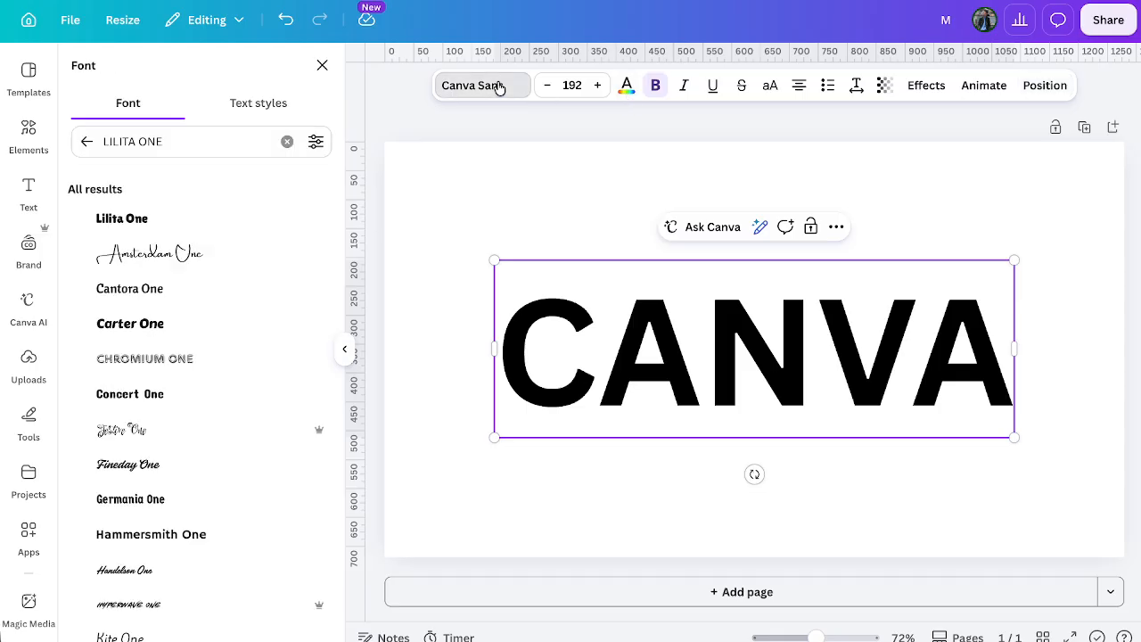
{"action": "left_click", "coordinate": [156, 222]}
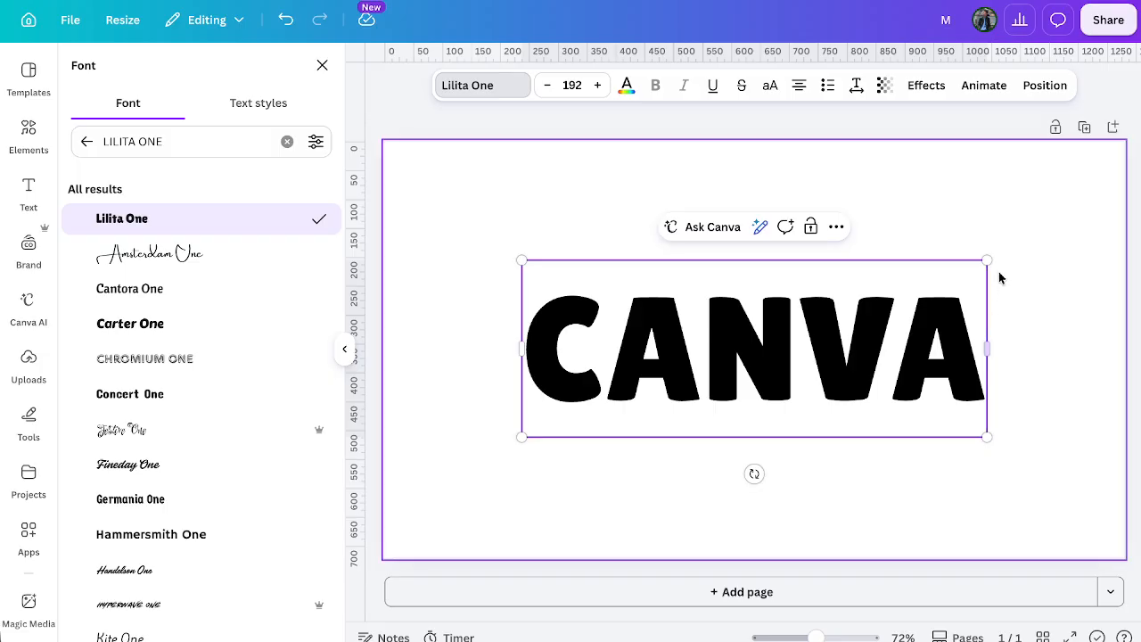
{"action": "left_click_drag", "start_coordinate": [985, 259], "coordinate": [1097, 217]}
{"action": "left_click_drag", "start_coordinate": [518, 438], "coordinate": [443, 479]}
{"action": "left_click", "coordinate": [930, 173]}
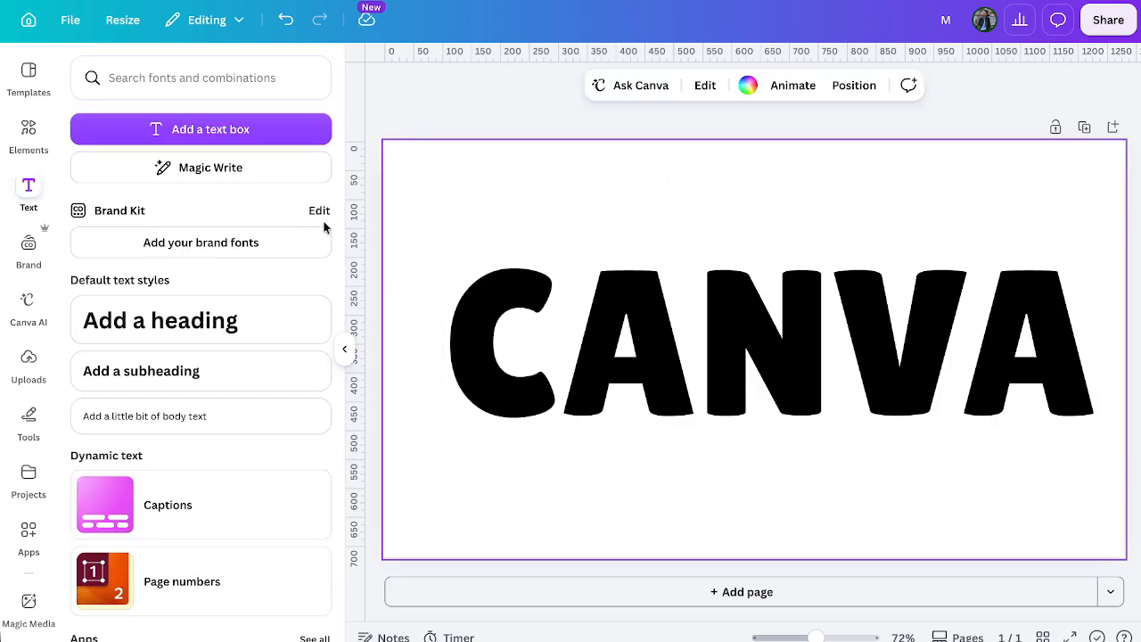
- Search the elements library for DRIP in place of the previous search term
{"action": "left_click", "coordinate": [29, 134]}
{"action": "left_click", "coordinate": [161, 77]}
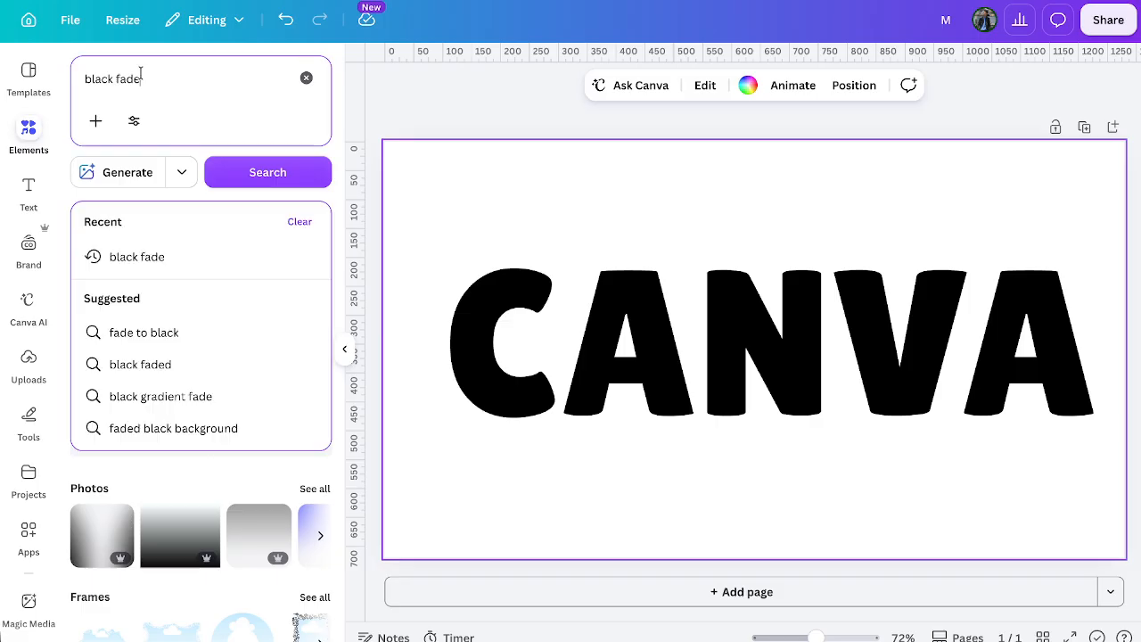
{"action": "key", "text": "ctrl+a"}
{"action": "key", "text": "BackSpace"}
{"action": "type", "text": "DRI"}
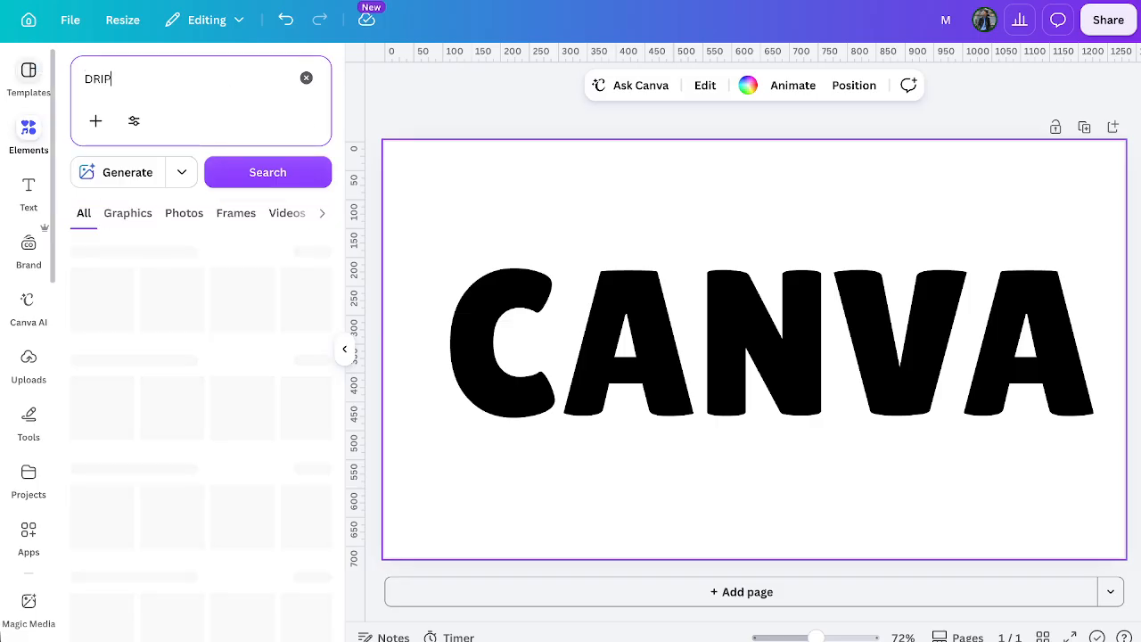
{"action": "type", "text": "P"}
- Add the first black drip graphic and place it against the bottom of the letter C
{"action": "left_click", "coordinate": [108, 285]}
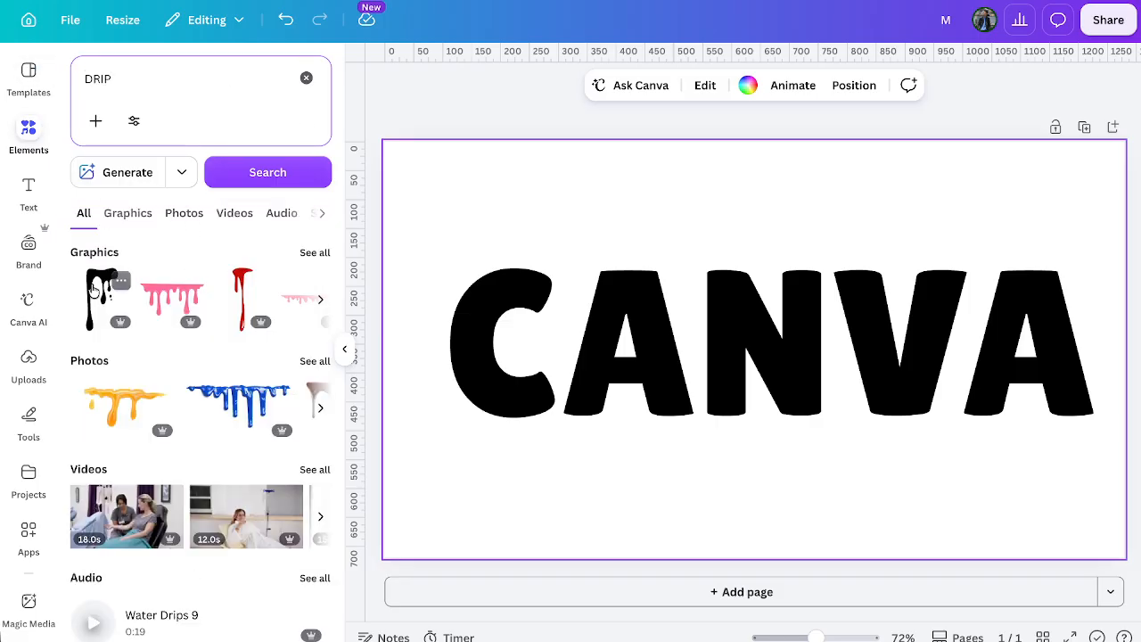
{"action": "left_click_drag", "start_coordinate": [741, 305], "coordinate": [497, 421]}
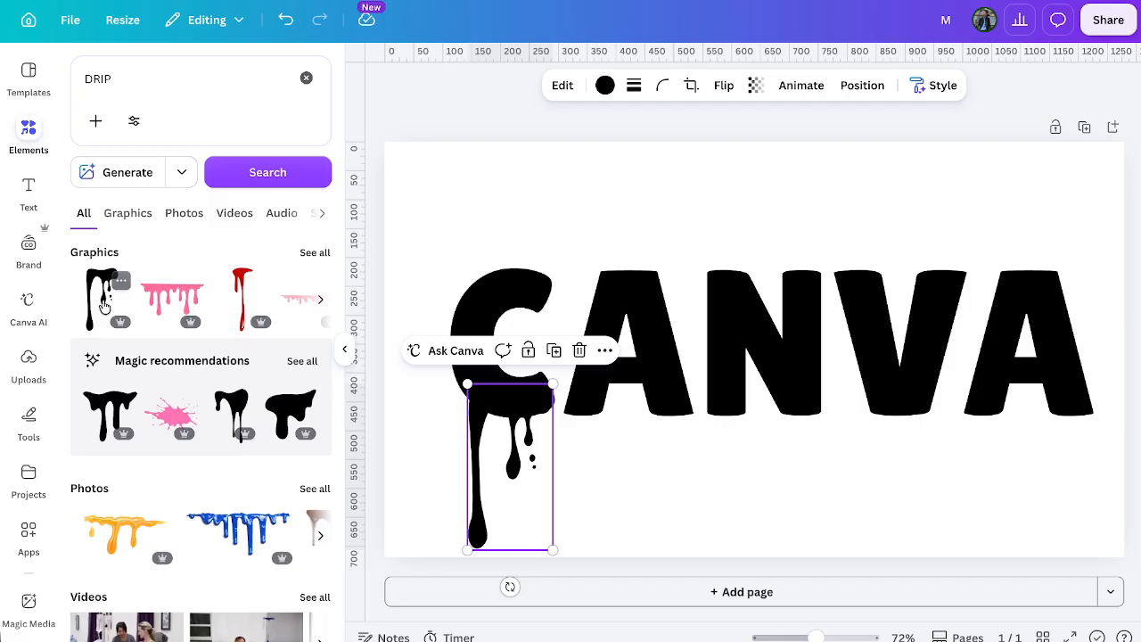
{"action": "left_click", "coordinate": [125, 406]}
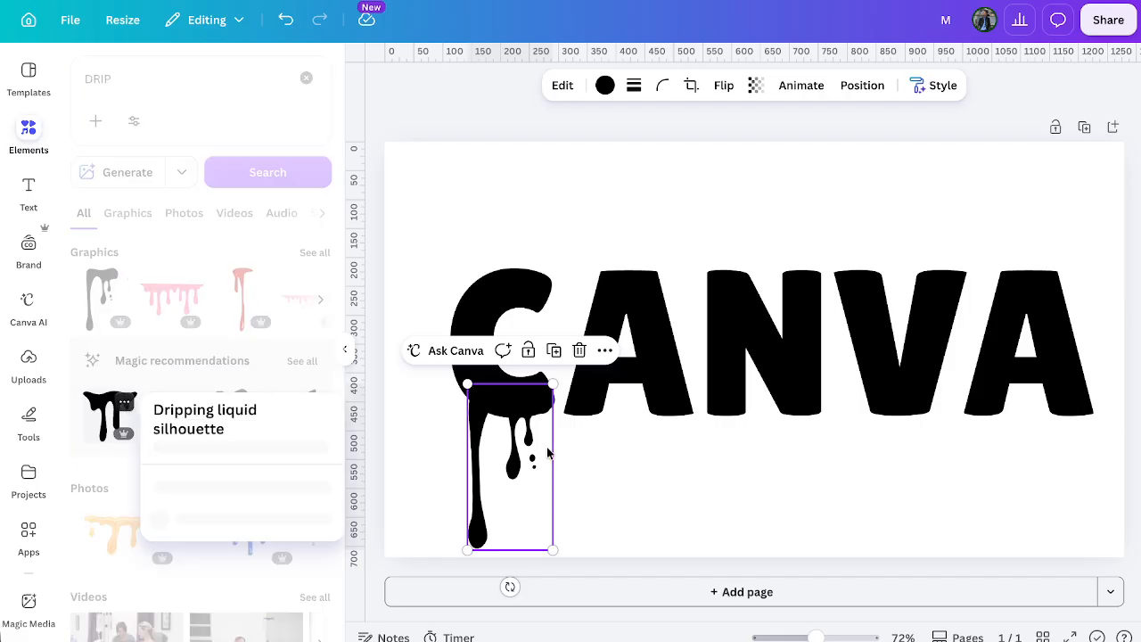
{"action": "left_click", "coordinate": [395, 254]}
- Add the thick blob drip graphic, shrink it, turn it sideways and place it bridging the first A and the N
{"action": "left_click", "coordinate": [293, 410]}
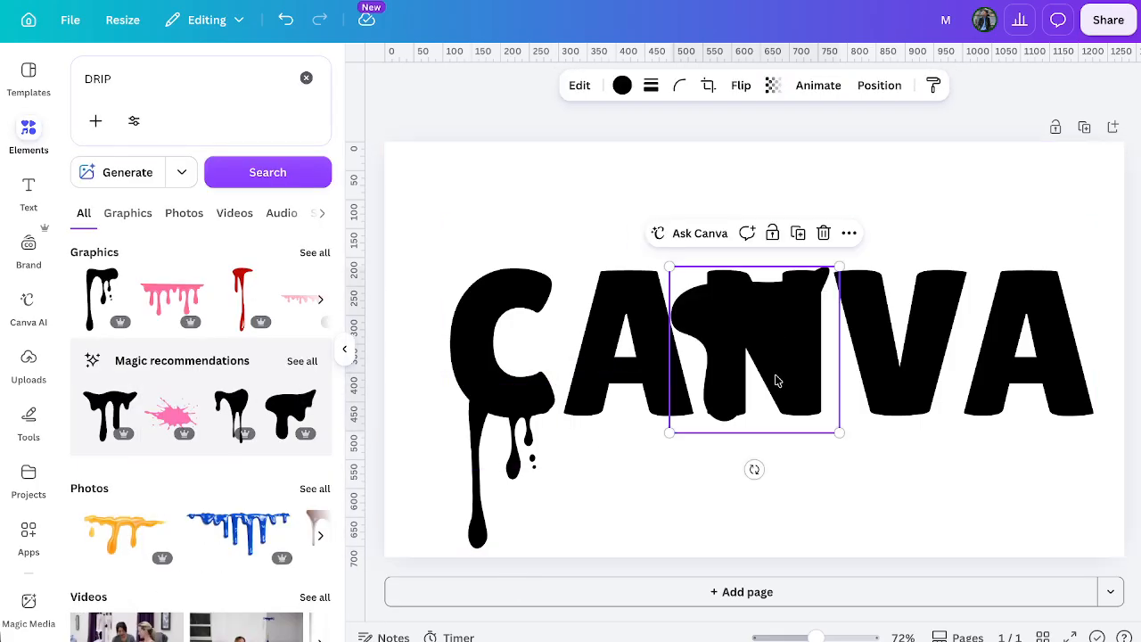
{"action": "left_click_drag", "start_coordinate": [777, 377], "coordinate": [957, 492]}
{"action": "left_click_drag", "start_coordinate": [1021, 549], "coordinate": [894, 462]}
{"action": "left_click_drag", "start_coordinate": [881, 424], "coordinate": [584, 373]}
{"action": "left_click_drag", "start_coordinate": [525, 409], "coordinate": [624, 322]}
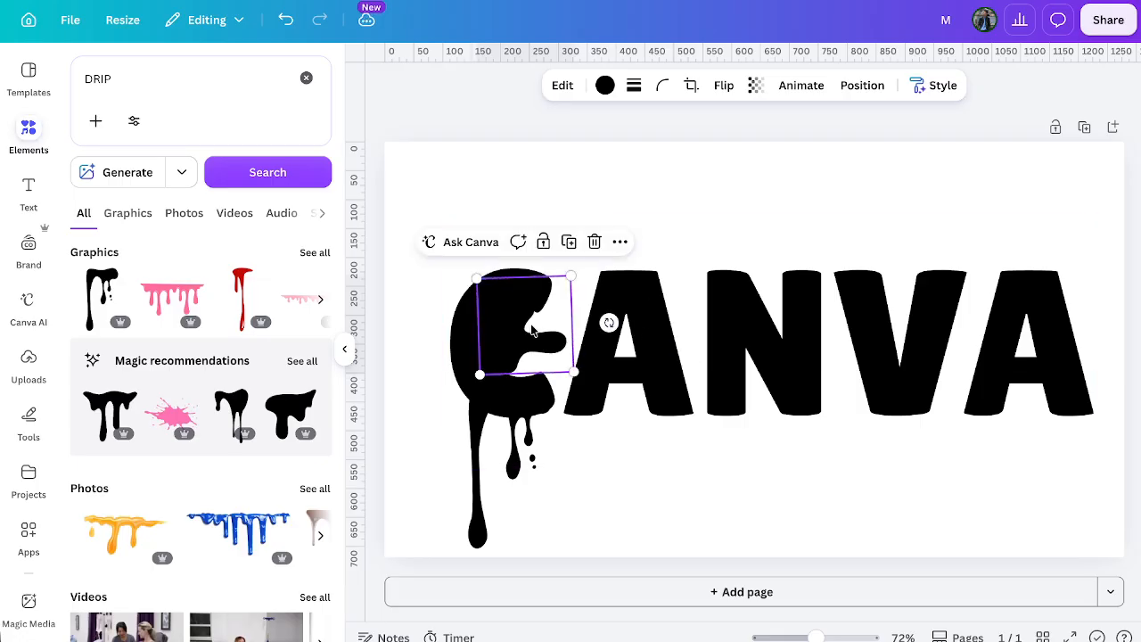
{"action": "left_click_drag", "start_coordinate": [509, 330], "coordinate": [665, 321]}
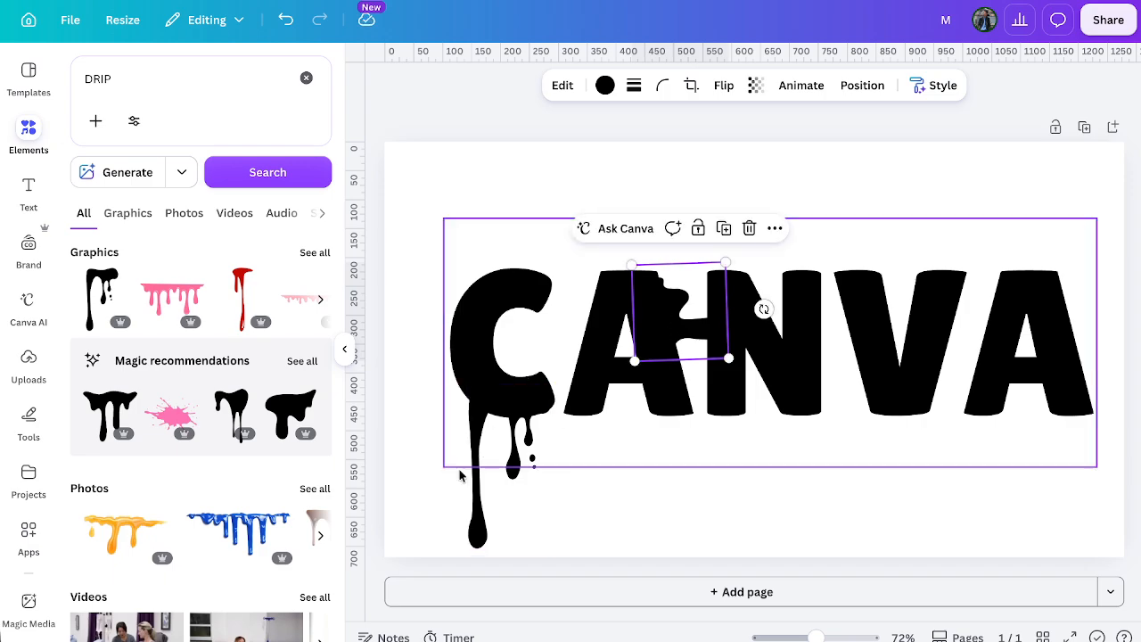
- Duplicate the long drip under the C, shrink the copy and fit it to the bottom of the N
{"action": "left_click", "coordinate": [477, 490]}
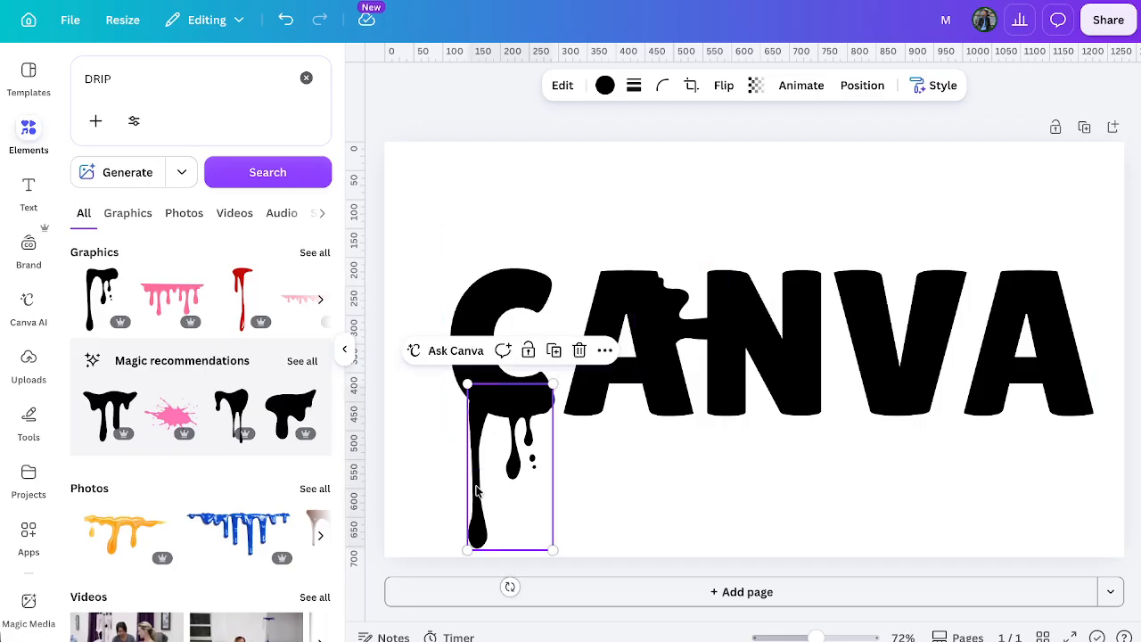
{"action": "left_click_drag", "start_coordinate": [514, 523], "coordinate": [800, 516]}
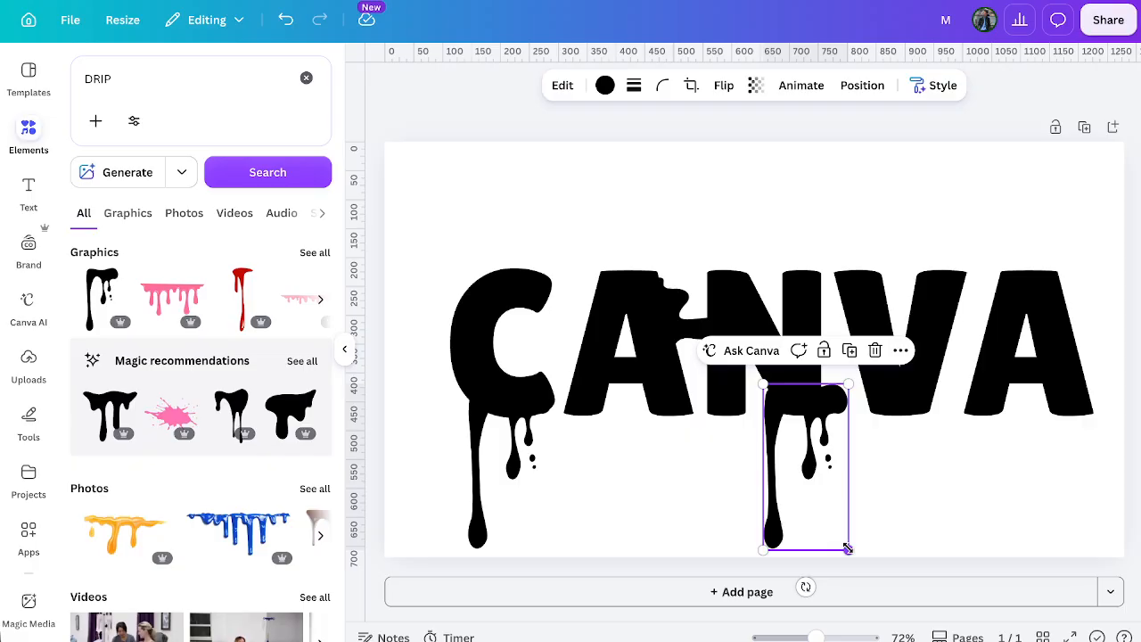
{"action": "left_click_drag", "start_coordinate": [847, 548], "coordinate": [825, 502]}
{"action": "left_click_drag", "start_coordinate": [796, 425], "coordinate": [791, 389]}
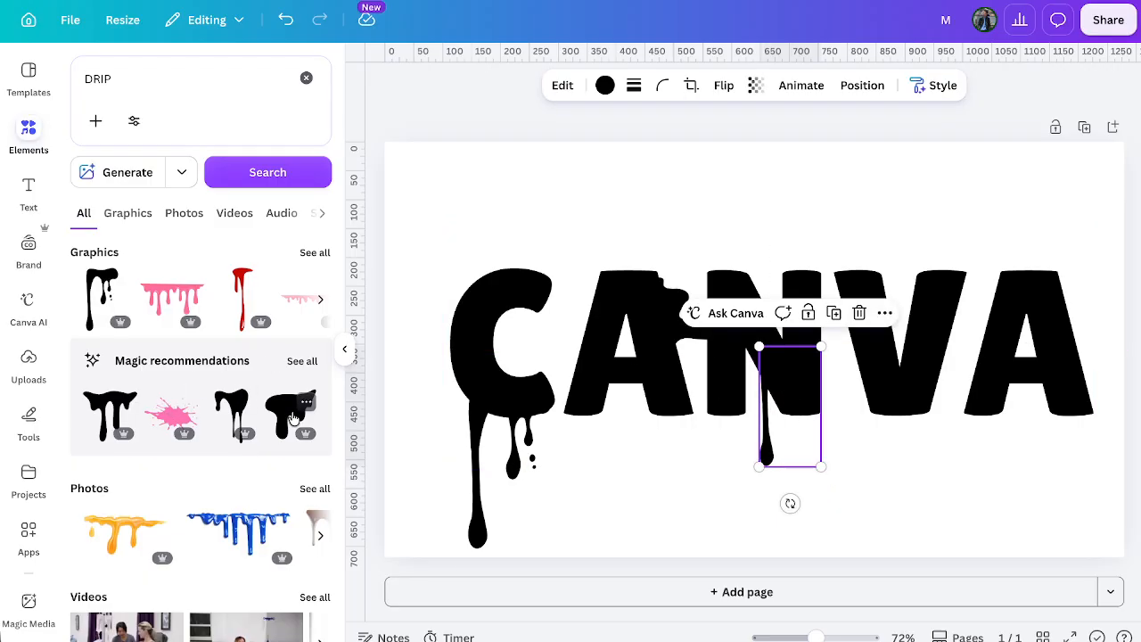
- Add another thick blob drip, shrink it and fit it to the bottom of the letter V
{"action": "left_click_drag", "start_coordinate": [293, 419], "coordinate": [886, 426]}
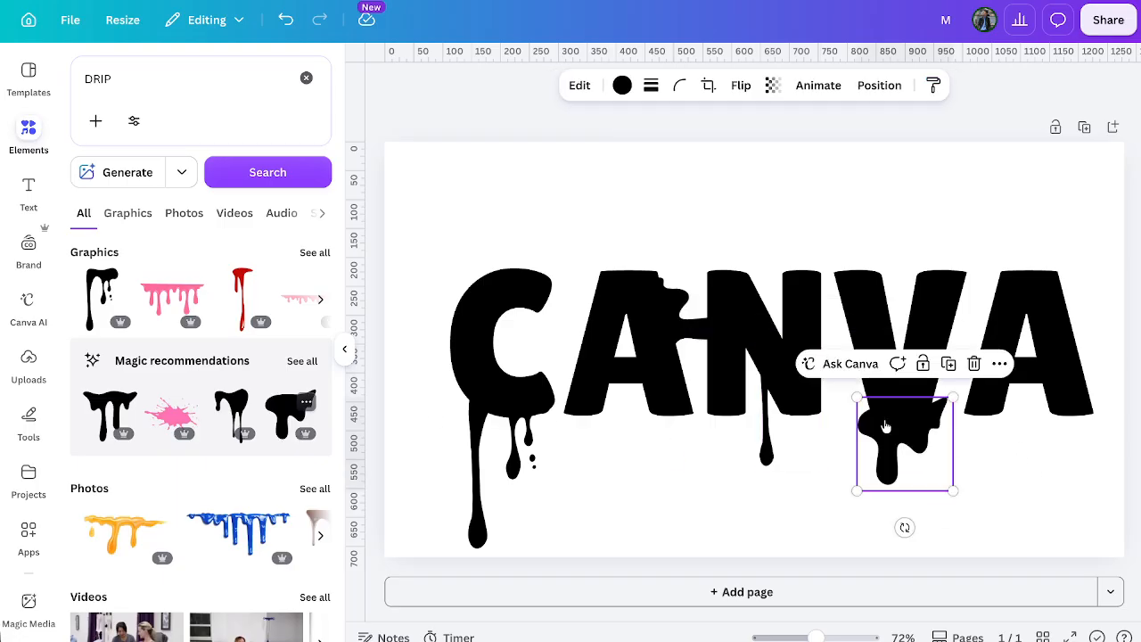
{"action": "left_click_drag", "start_coordinate": [952, 490], "coordinate": [904, 433]}
{"action": "left_click", "coordinate": [972, 473]}
{"action": "left_click", "coordinate": [558, 507]}
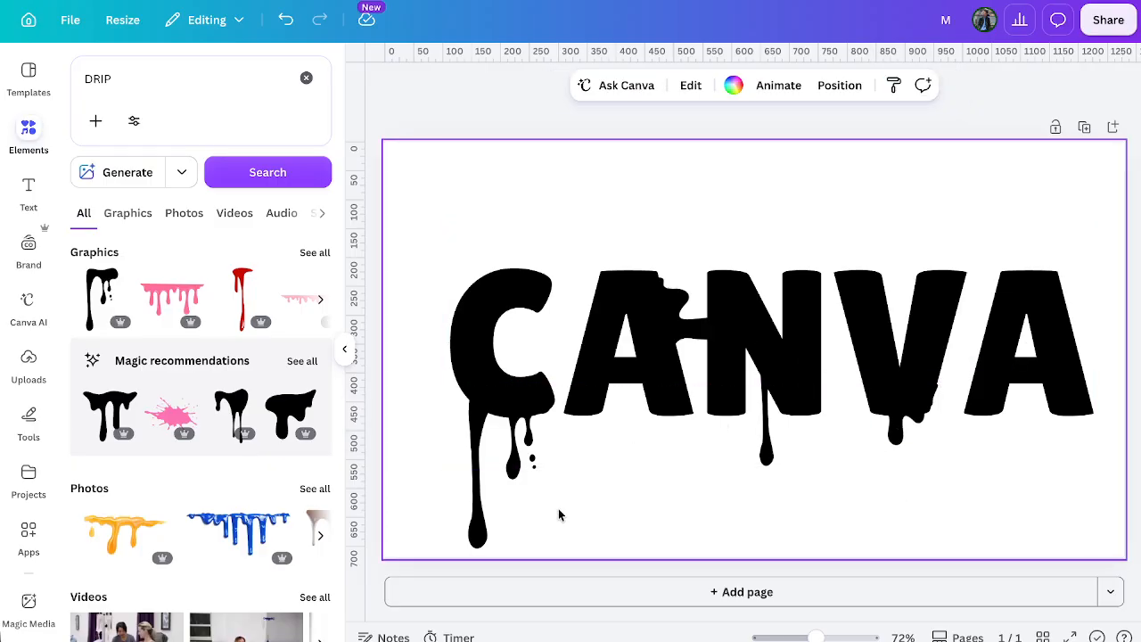
- Add the thin black drip from the recommendations, shrink it and fit it under the last A's outer foot
{"action": "left_click", "coordinate": [237, 412]}
{"action": "left_click_drag", "start_coordinate": [768, 352], "coordinate": [1059, 468]}
{"action": "left_click_drag", "start_coordinate": [994, 546], "coordinate": [1053, 453]}
{"action": "left_click", "coordinate": [636, 410]}
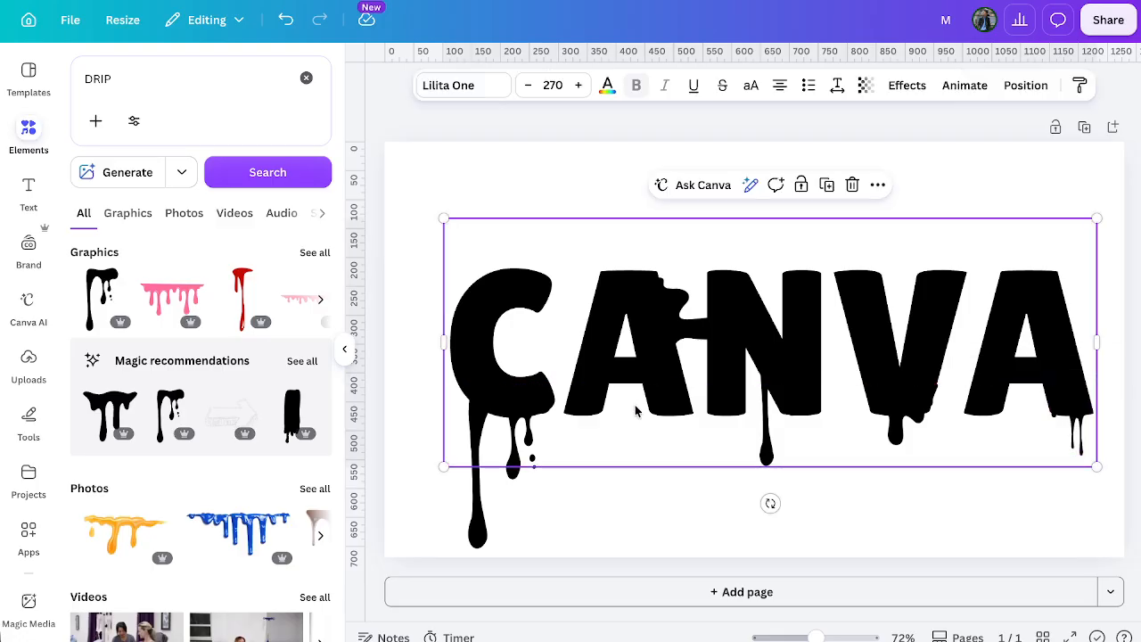
- Add the straight brush-stroke drip from the recommendations, shrink it and fit it under the first A's right foot
{"action": "left_click", "coordinate": [290, 417]}
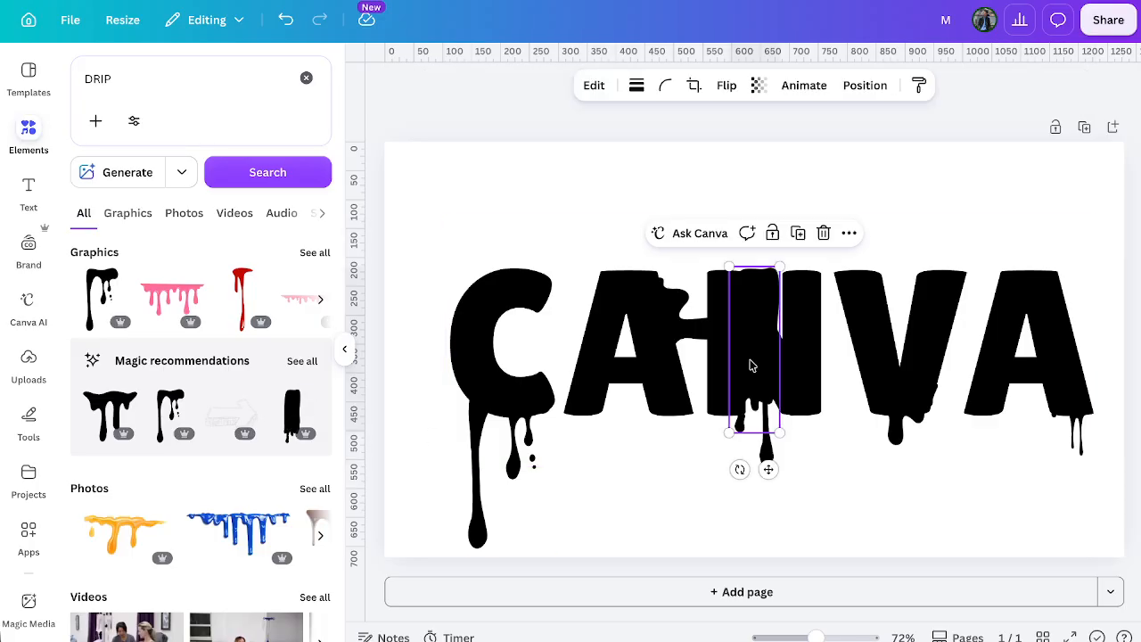
{"action": "left_click_drag", "start_coordinate": [751, 364], "coordinate": [667, 460]}
{"action": "left_click", "coordinate": [699, 549]}
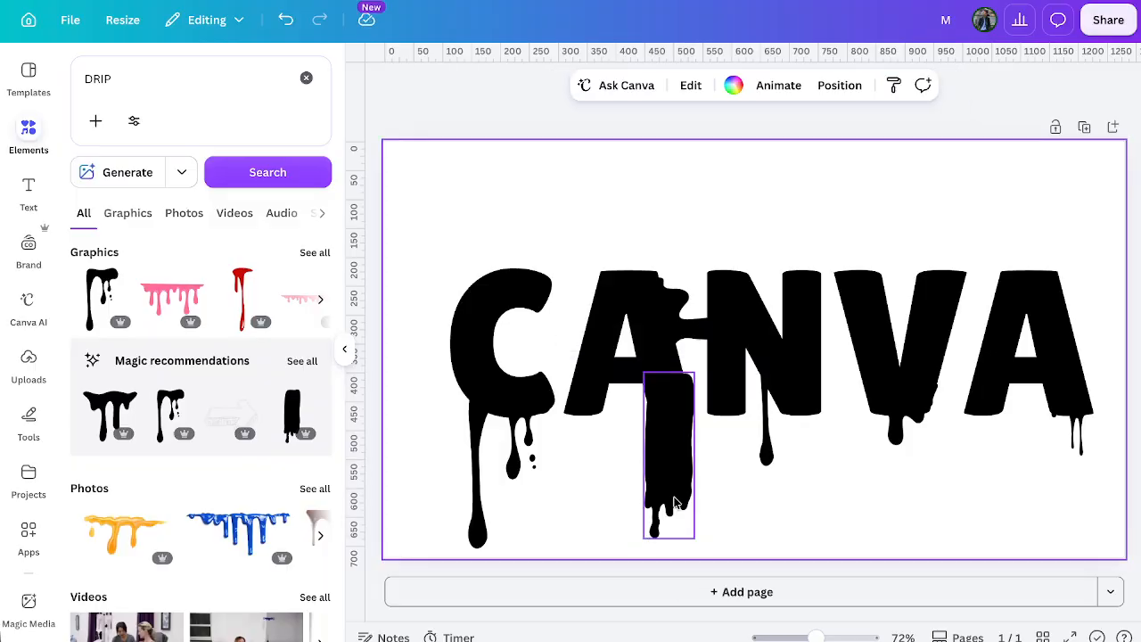
{"action": "left_click", "coordinate": [687, 517]}
{"action": "left_click_drag", "start_coordinate": [694, 537], "coordinate": [677, 477]}
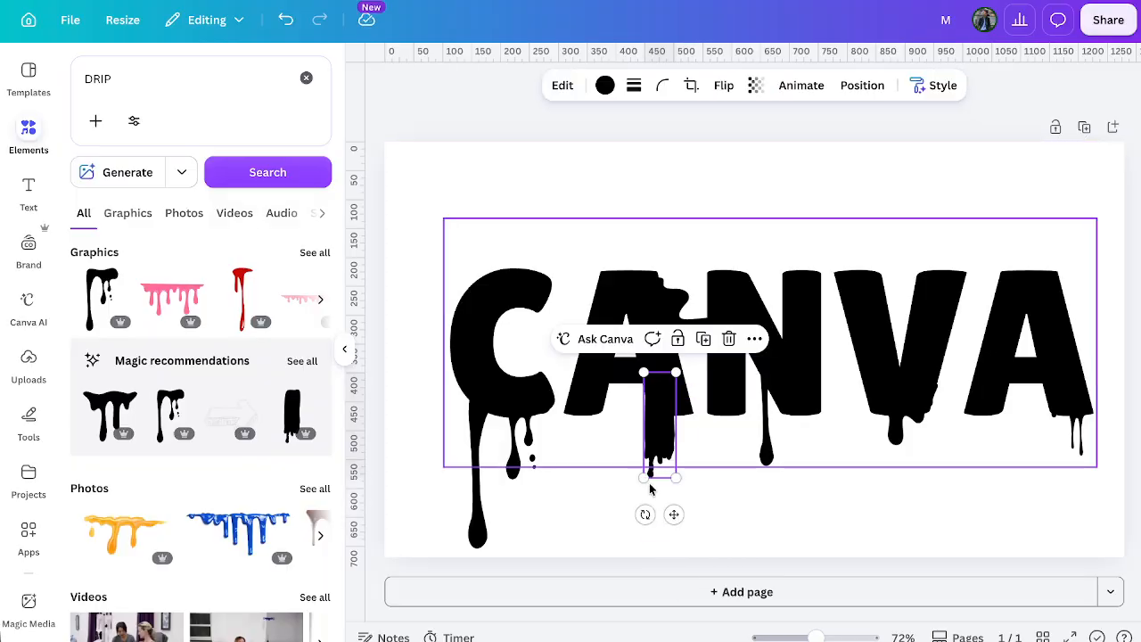
{"action": "left_click_drag", "start_coordinate": [655, 433], "coordinate": [657, 443]}
{"action": "left_click", "coordinate": [721, 458]}
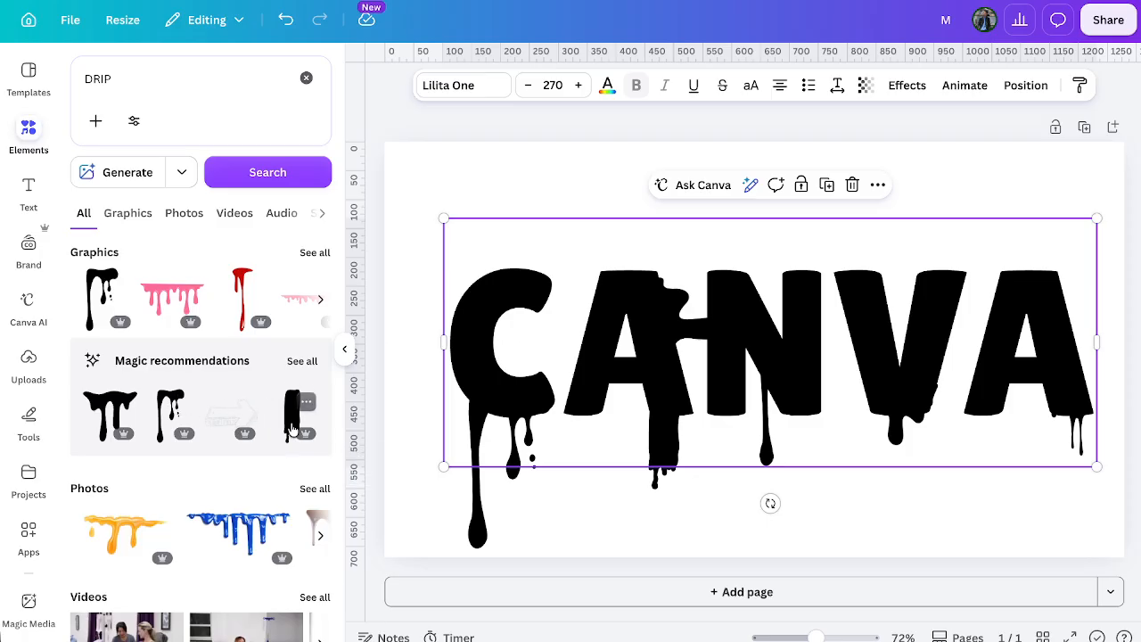
- Place the long drip with droplets under the first A's left foot, and add a smaller one under the N's right leg
{"action": "left_click_drag", "start_coordinate": [293, 418], "coordinate": [599, 439]}
{"action": "left_click", "coordinate": [738, 461]}
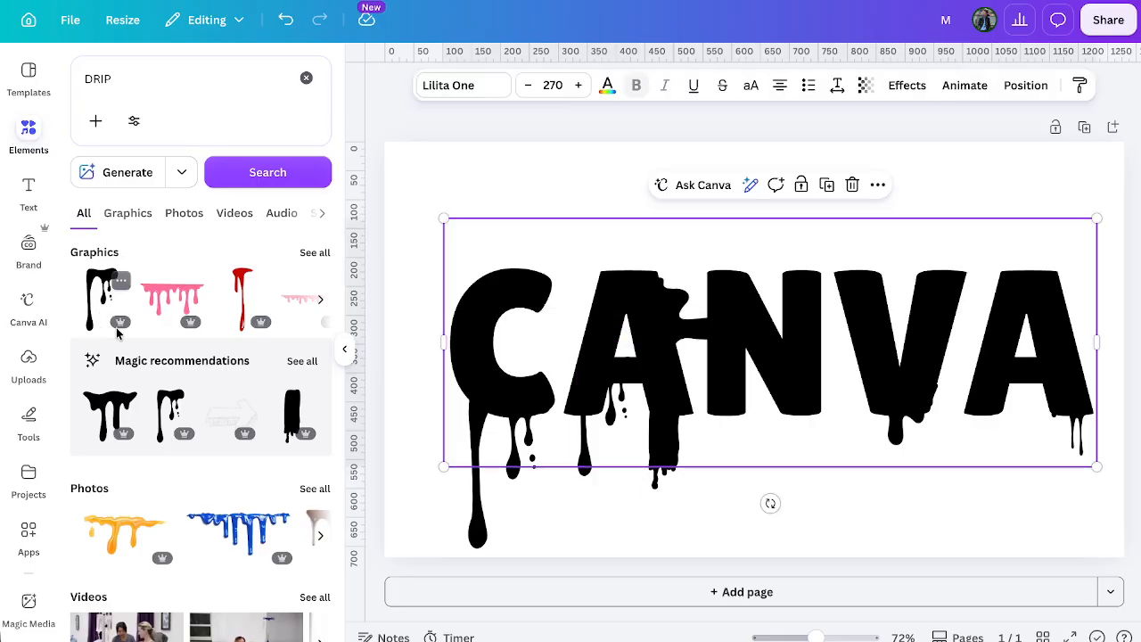
{"action": "left_click", "coordinate": [111, 300]}
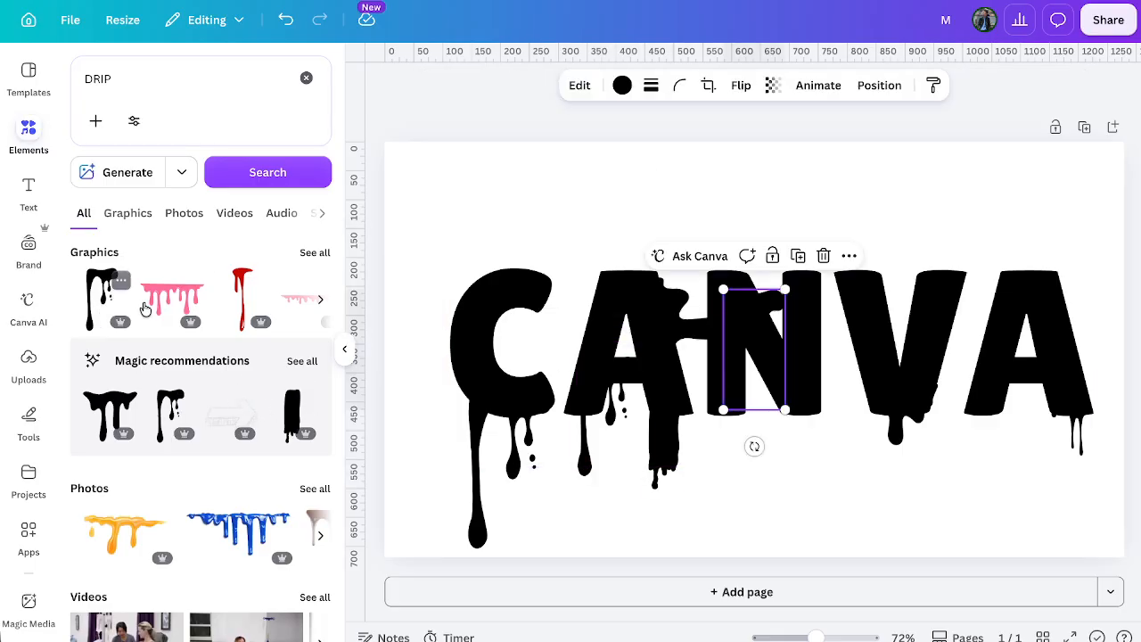
{"action": "left_click_drag", "start_coordinate": [749, 323], "coordinate": [788, 407]}
{"action": "left_click_drag", "start_coordinate": [827, 496], "coordinate": [800, 435]}
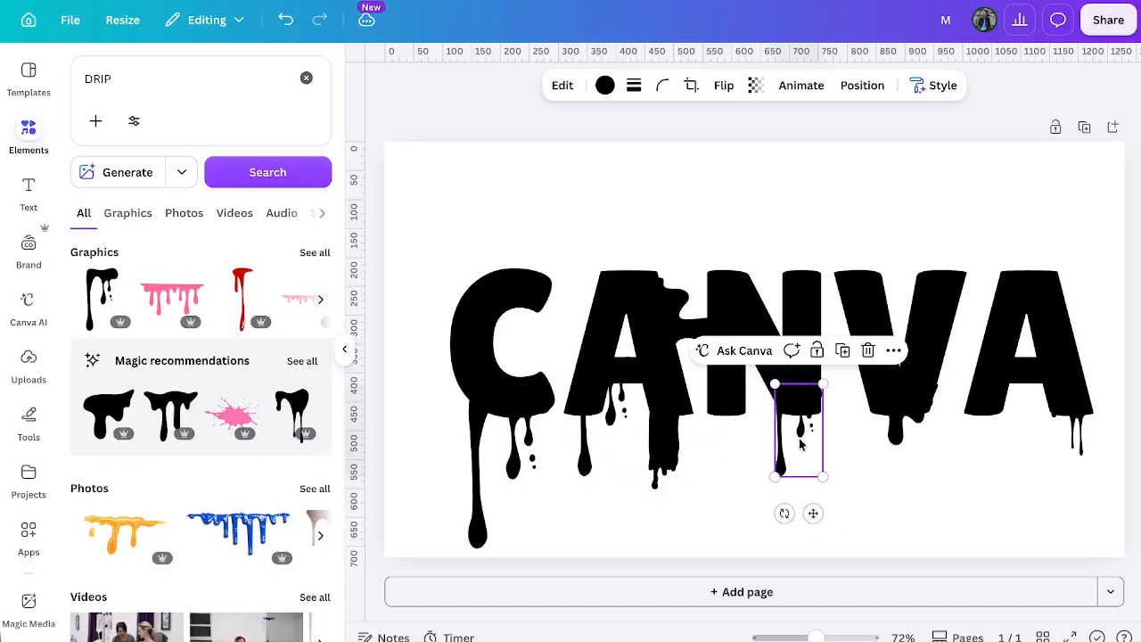
- Browse all recommended drips, add the slanted one with thin runs, shrink it and fit it inside the C's upper arm
{"action": "left_click", "coordinate": [306, 361]}
{"action": "scroll", "coordinate": [134, 384], "scroll_direction": "down", "scroll_amount": 1}
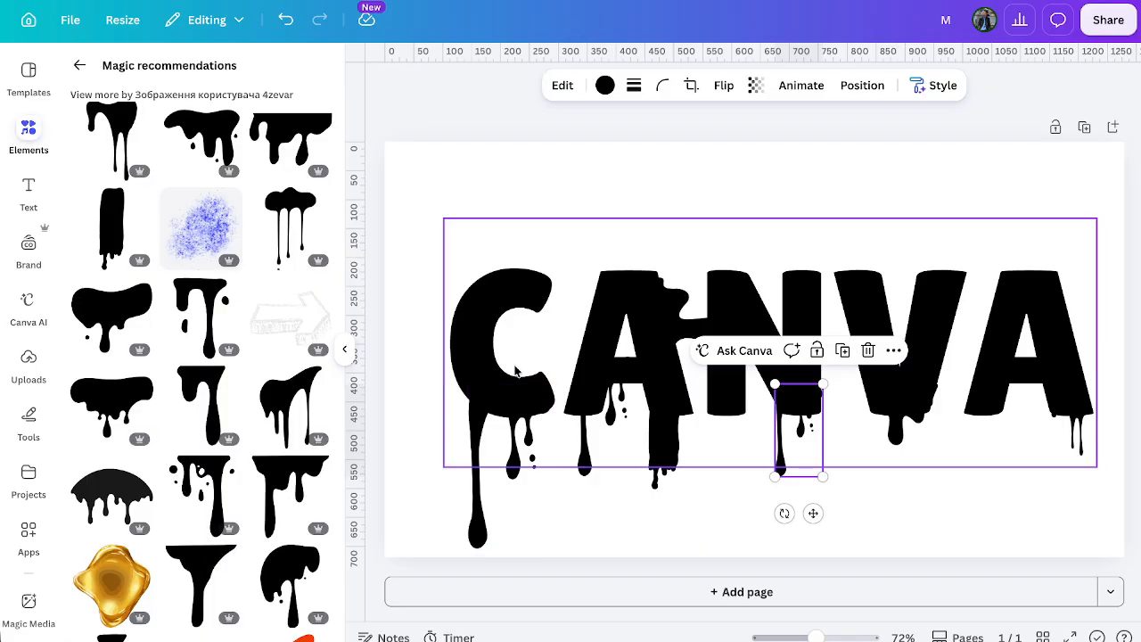
{"action": "left_click", "coordinate": [268, 405]}
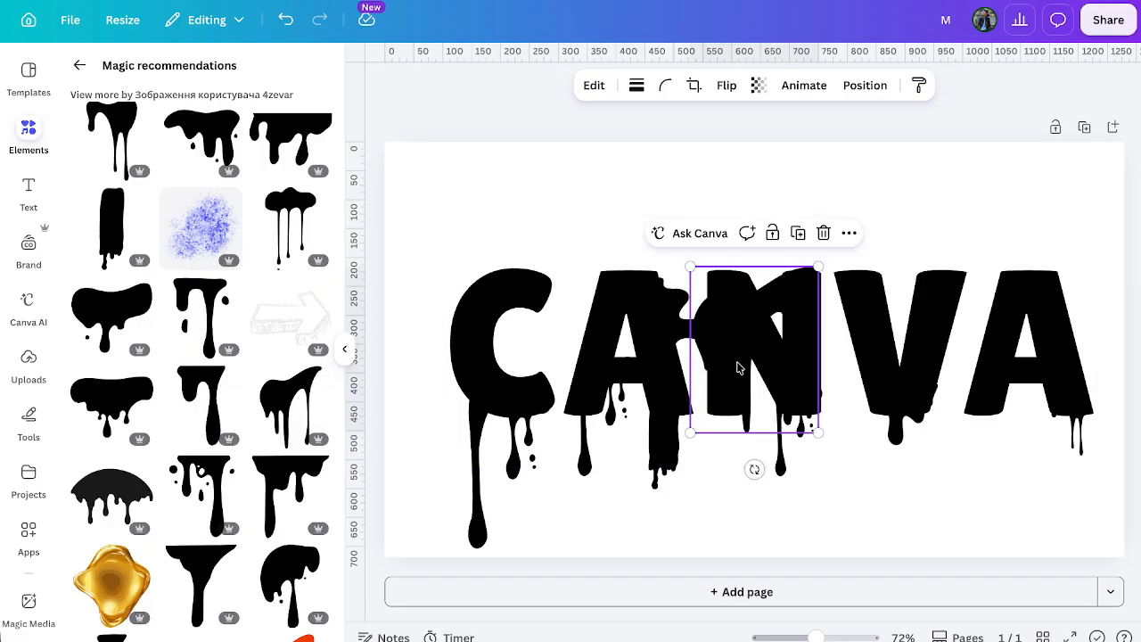
{"action": "left_click_drag", "start_coordinate": [779, 328], "coordinate": [536, 316]}
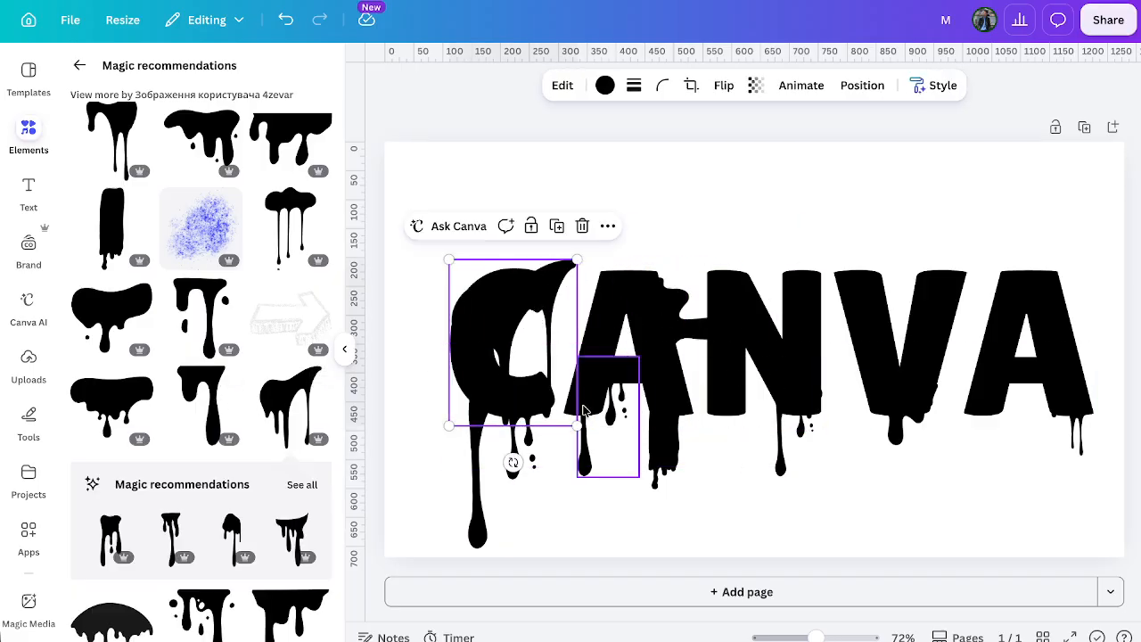
{"action": "left_click_drag", "start_coordinate": [575, 425], "coordinate": [502, 326]}
{"action": "left_click_drag", "start_coordinate": [479, 285], "coordinate": [522, 314]}
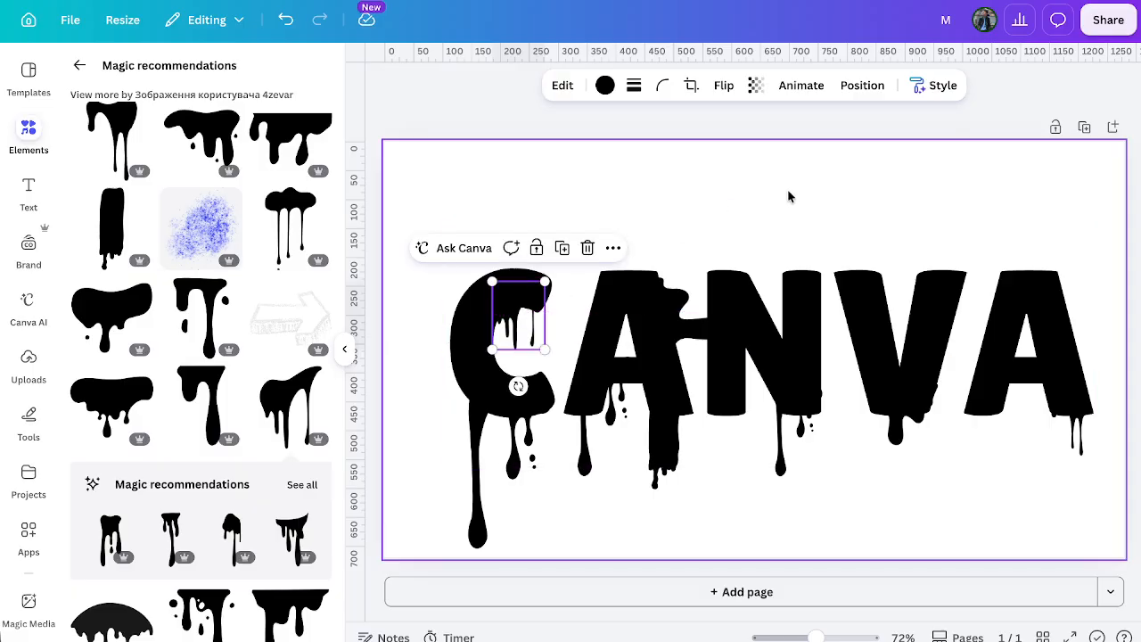
{"action": "left_click", "coordinate": [790, 193]}
- Replace the blob drip under the V with the long drip that has loose droplets, shrunk to fit the letter's bottom
{"action": "left_click", "coordinate": [892, 407]}
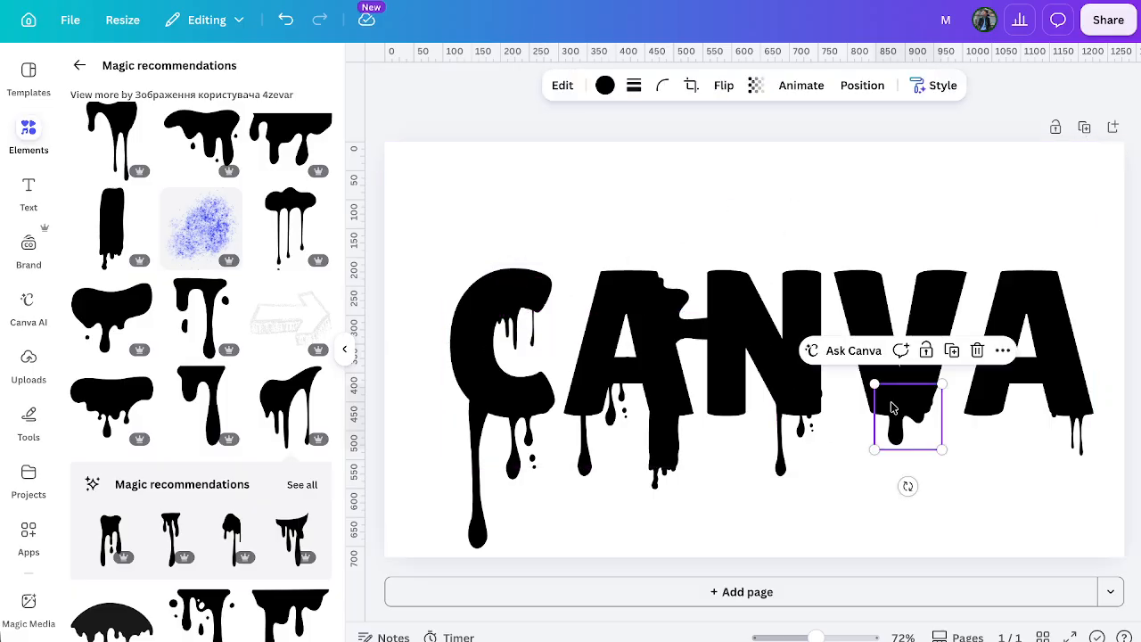
{"action": "left_click", "coordinate": [976, 355]}
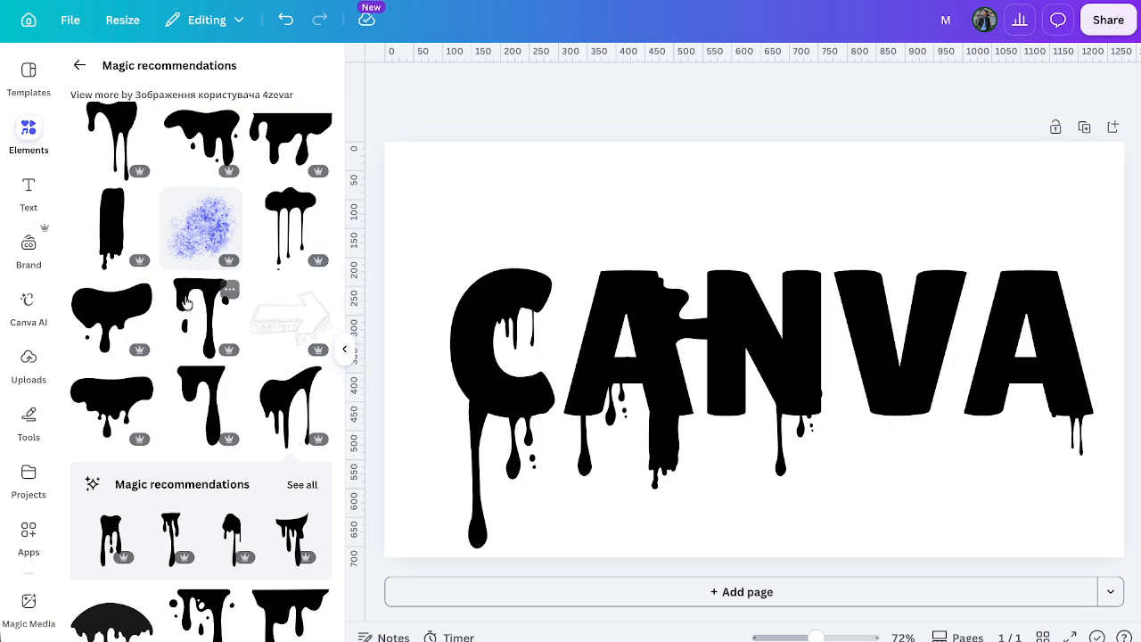
{"action": "left_click", "coordinate": [210, 312]}
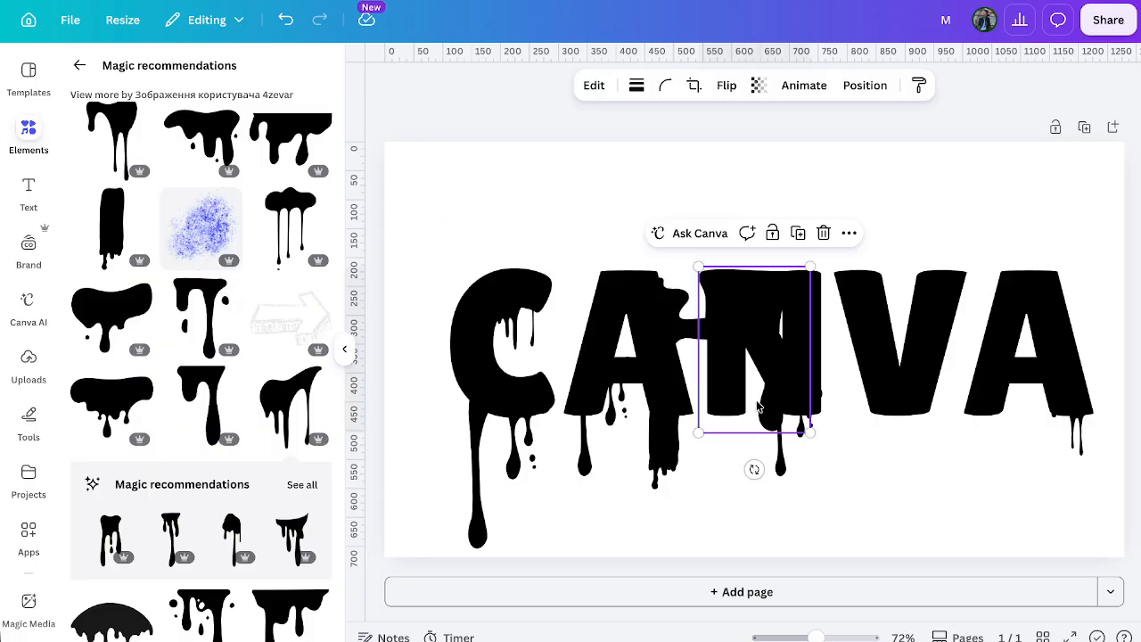
{"action": "left_click_drag", "start_coordinate": [775, 333], "coordinate": [942, 434]}
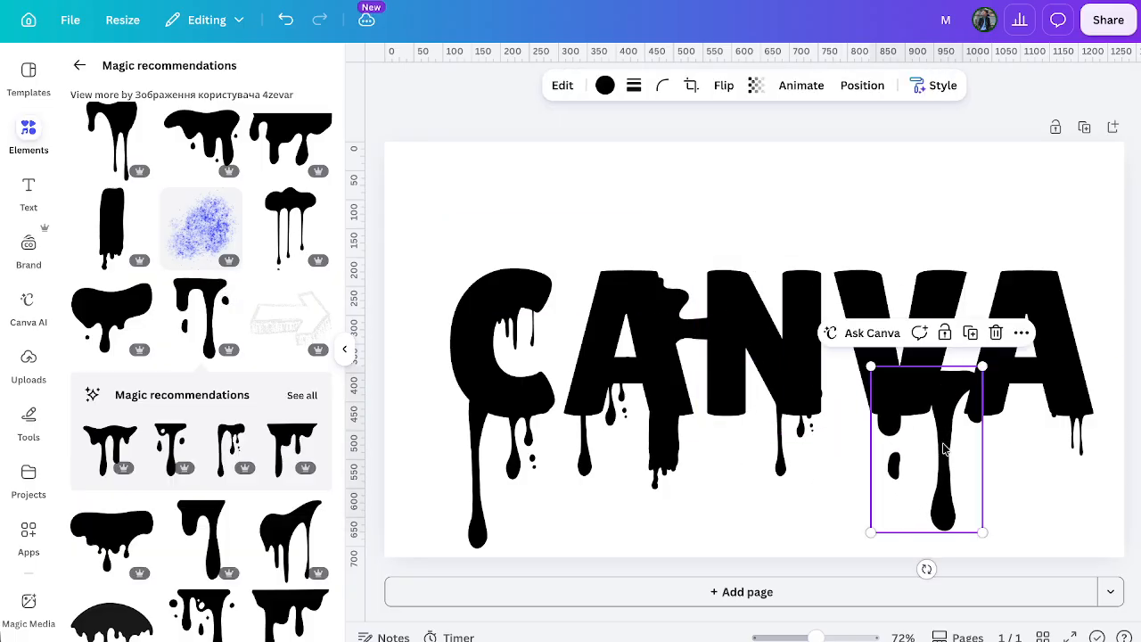
{"action": "left_click_drag", "start_coordinate": [982, 530], "coordinate": [910, 479]}
{"action": "left_click_drag", "start_coordinate": [916, 400], "coordinate": [913, 430]}
{"action": "left_click", "coordinate": [961, 462]}
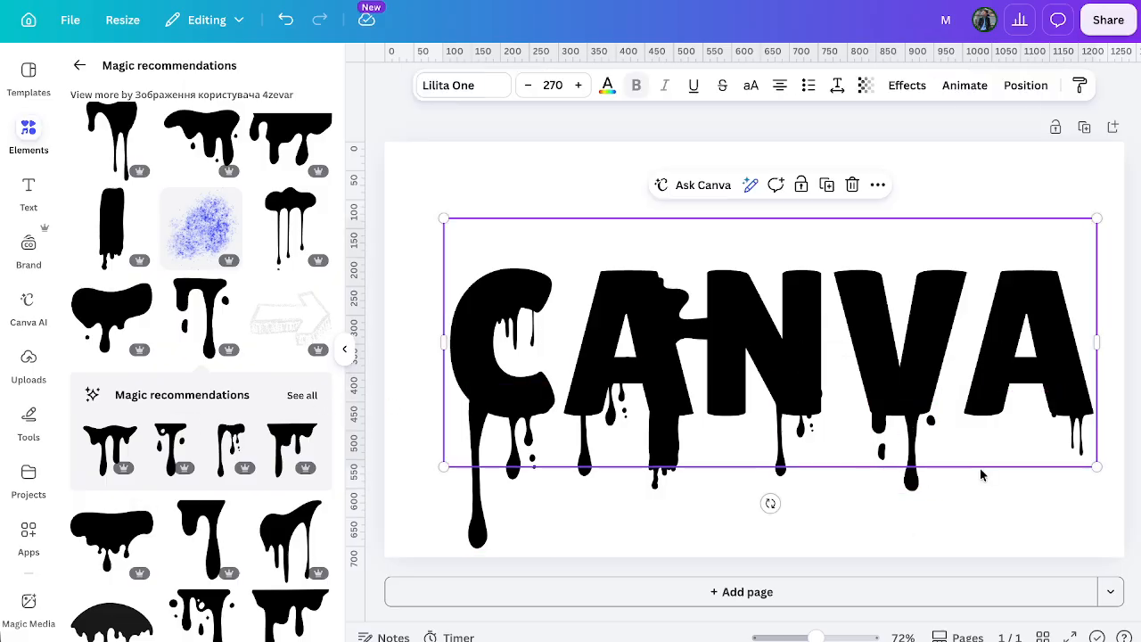
{"action": "left_click", "coordinate": [981, 471]}
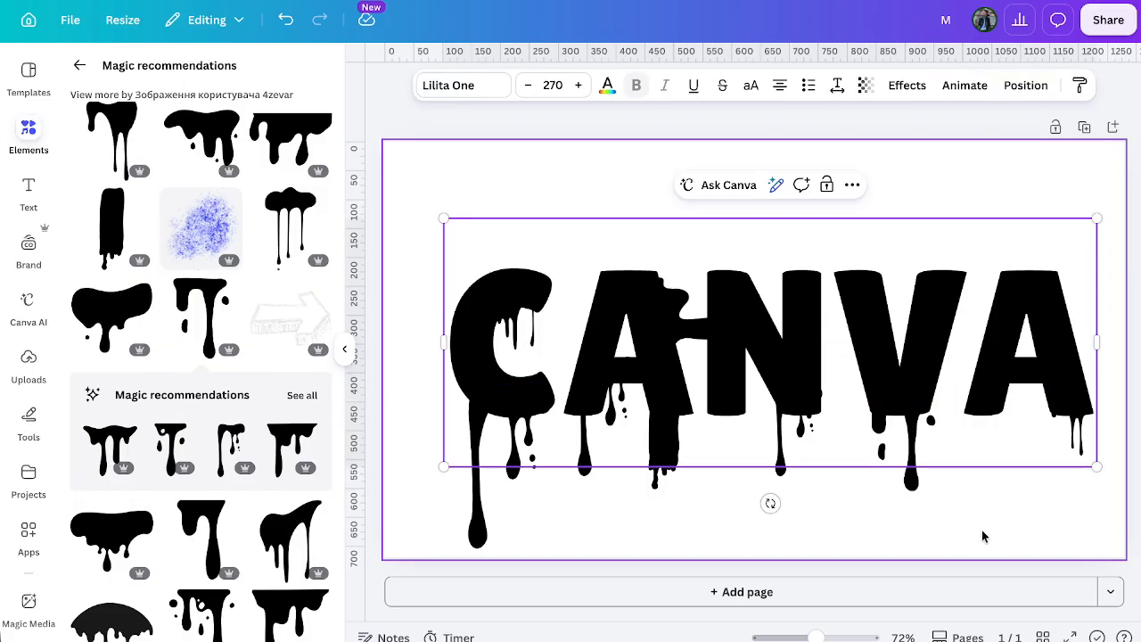
{"action": "left_click", "coordinate": [947, 551]}
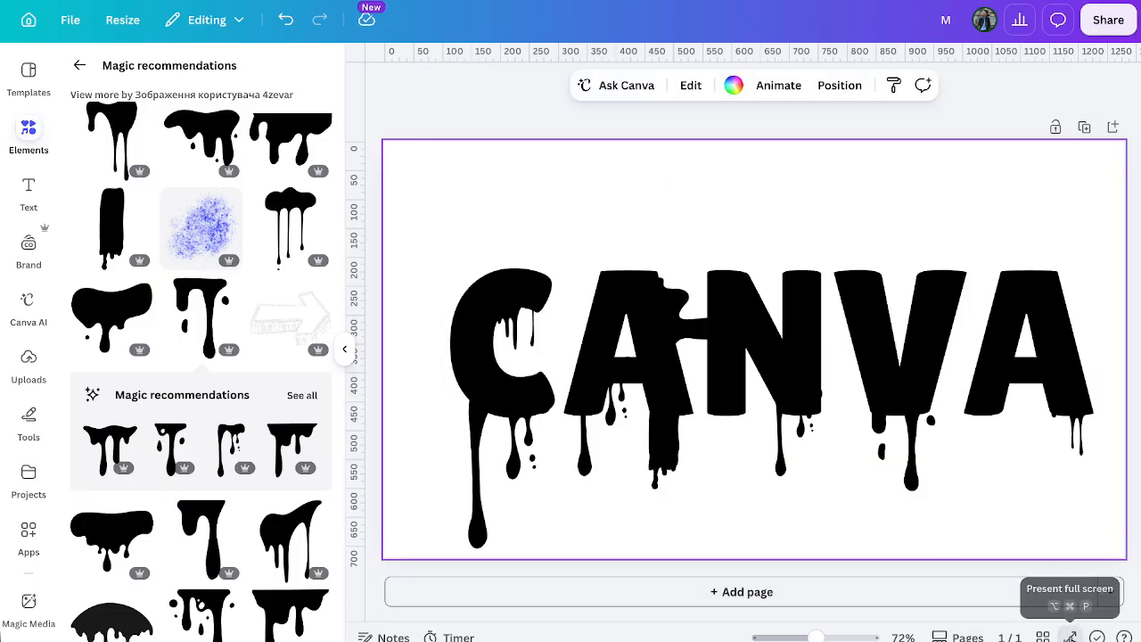
- Preview the finished dripping text in full screen and return to the editor
{"action": "left_click", "coordinate": [1070, 636]}
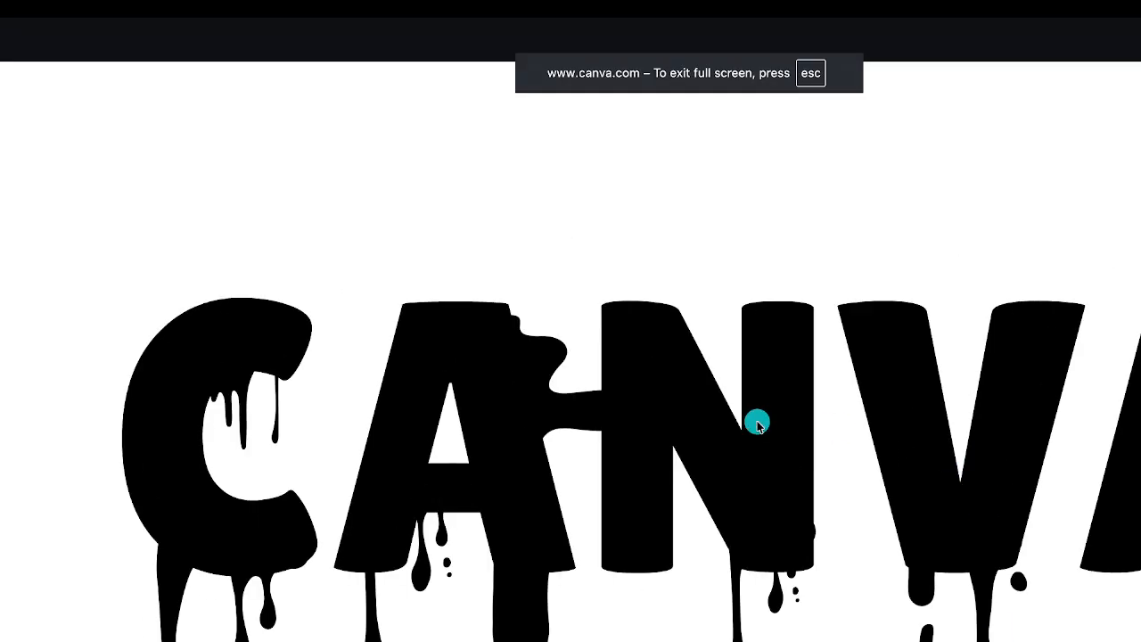
{"action": "key", "text": "Escape"}
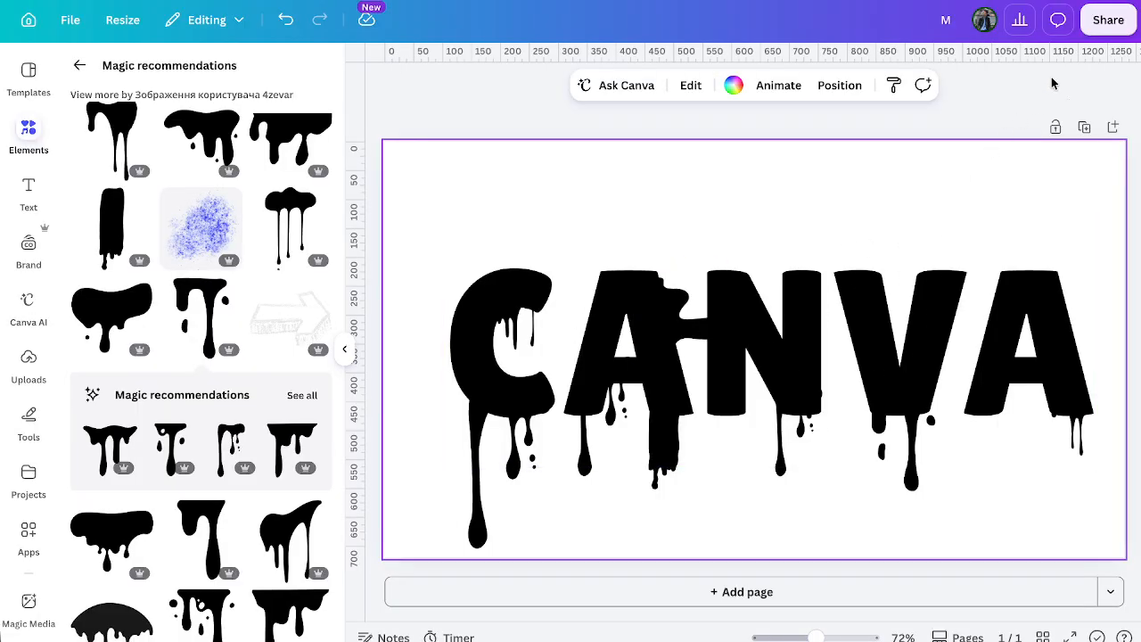
- View the design's download options and close them without downloading
{"action": "left_click", "coordinate": [1108, 19]}
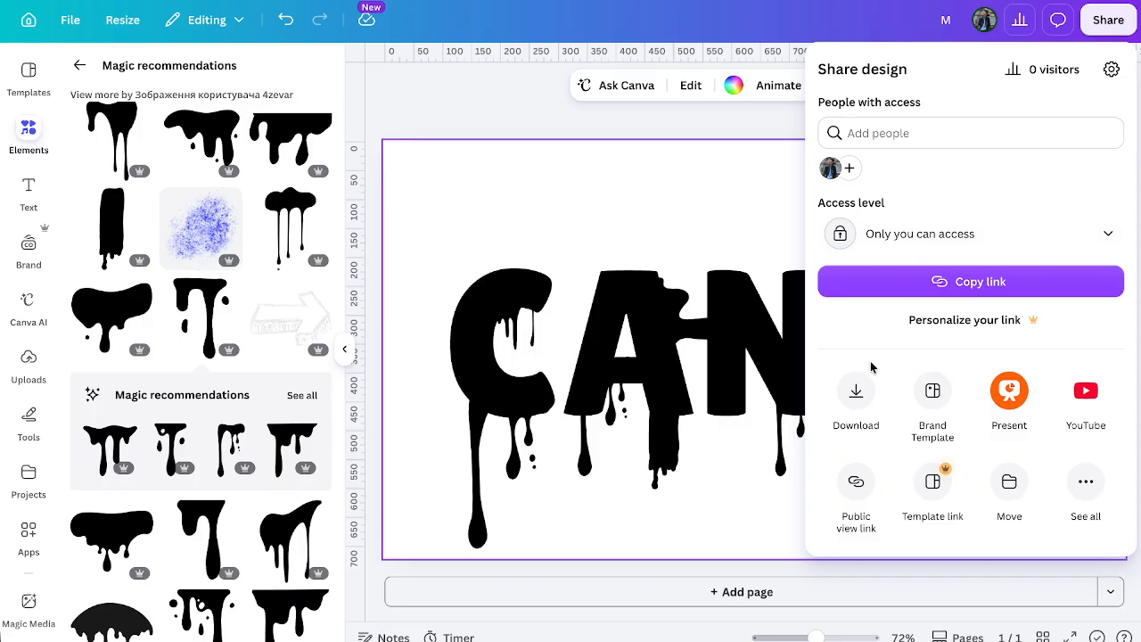
{"action": "left_click", "coordinate": [857, 389]}
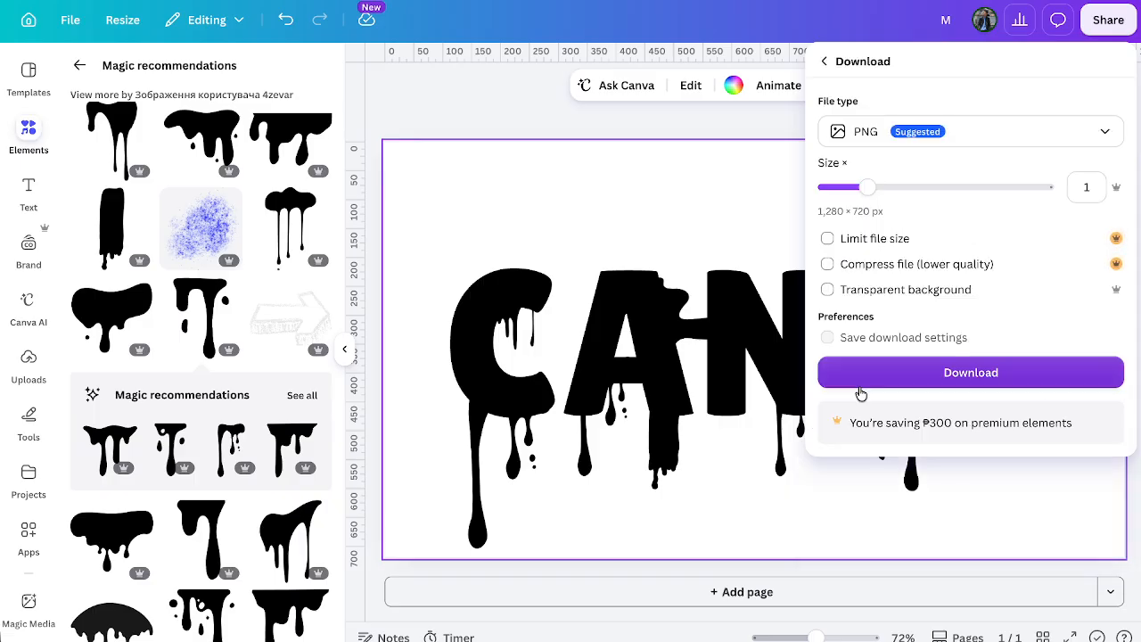
{"action": "left_click", "coordinate": [682, 124]}
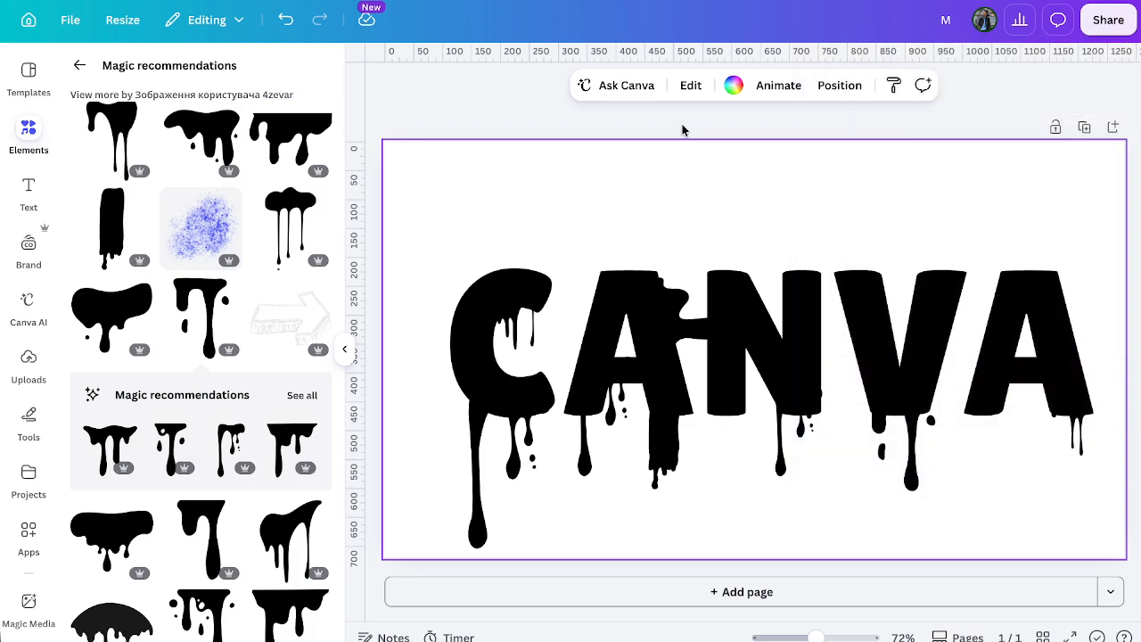